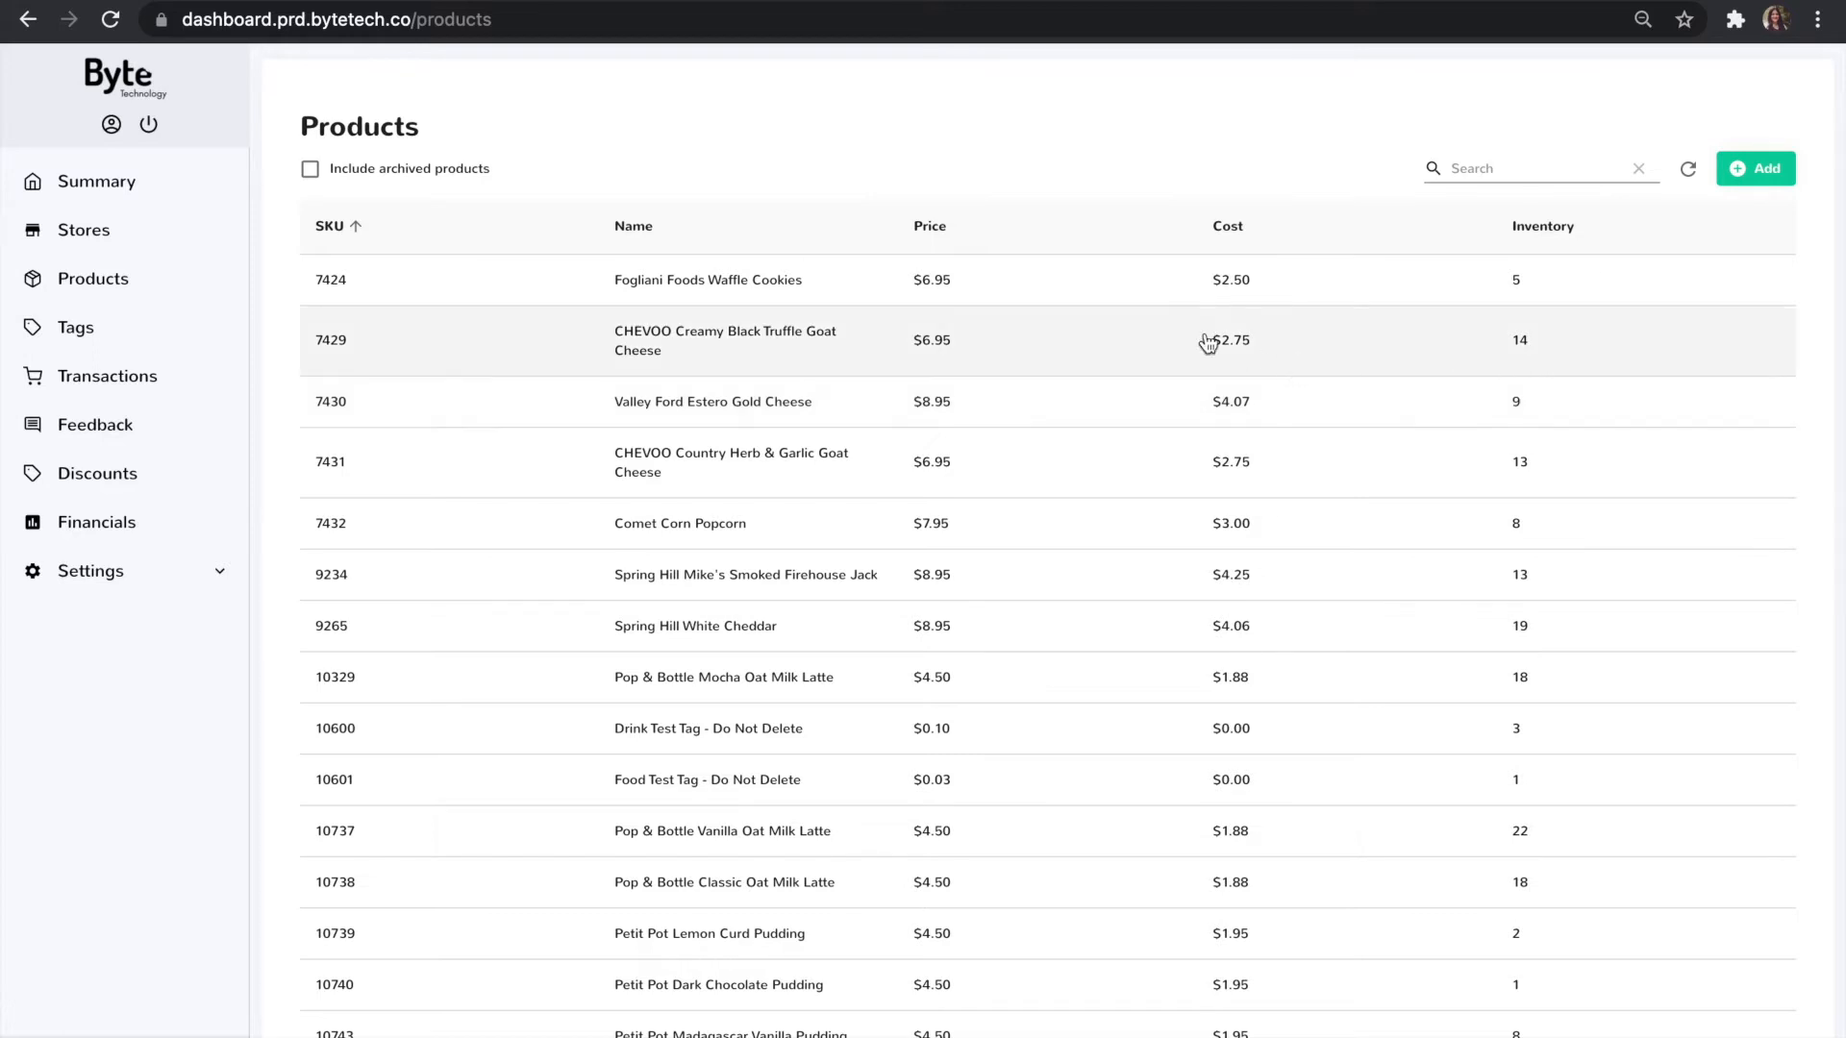
# Briefly include archived products in the product list, and search the list for Waffle before clearing the search.
pyautogui.click(311, 171)
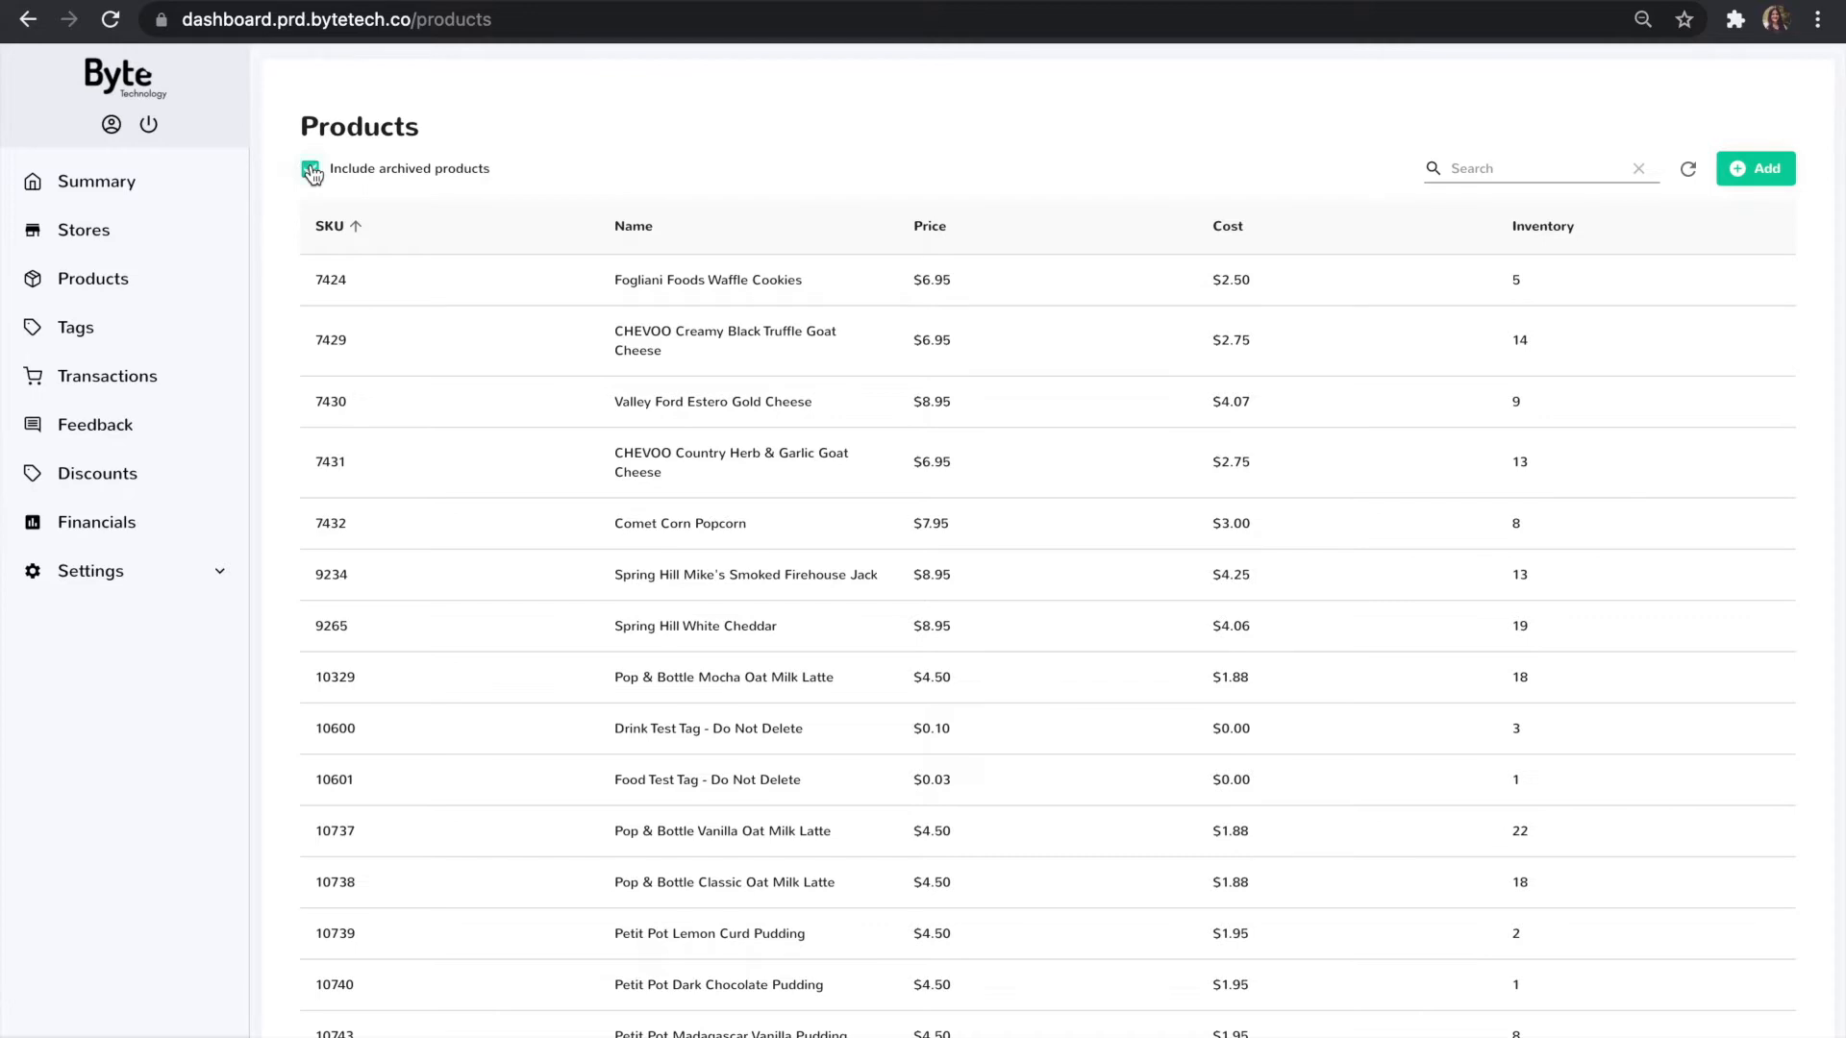
pyautogui.click(312, 172)
pyautogui.click(1488, 165)
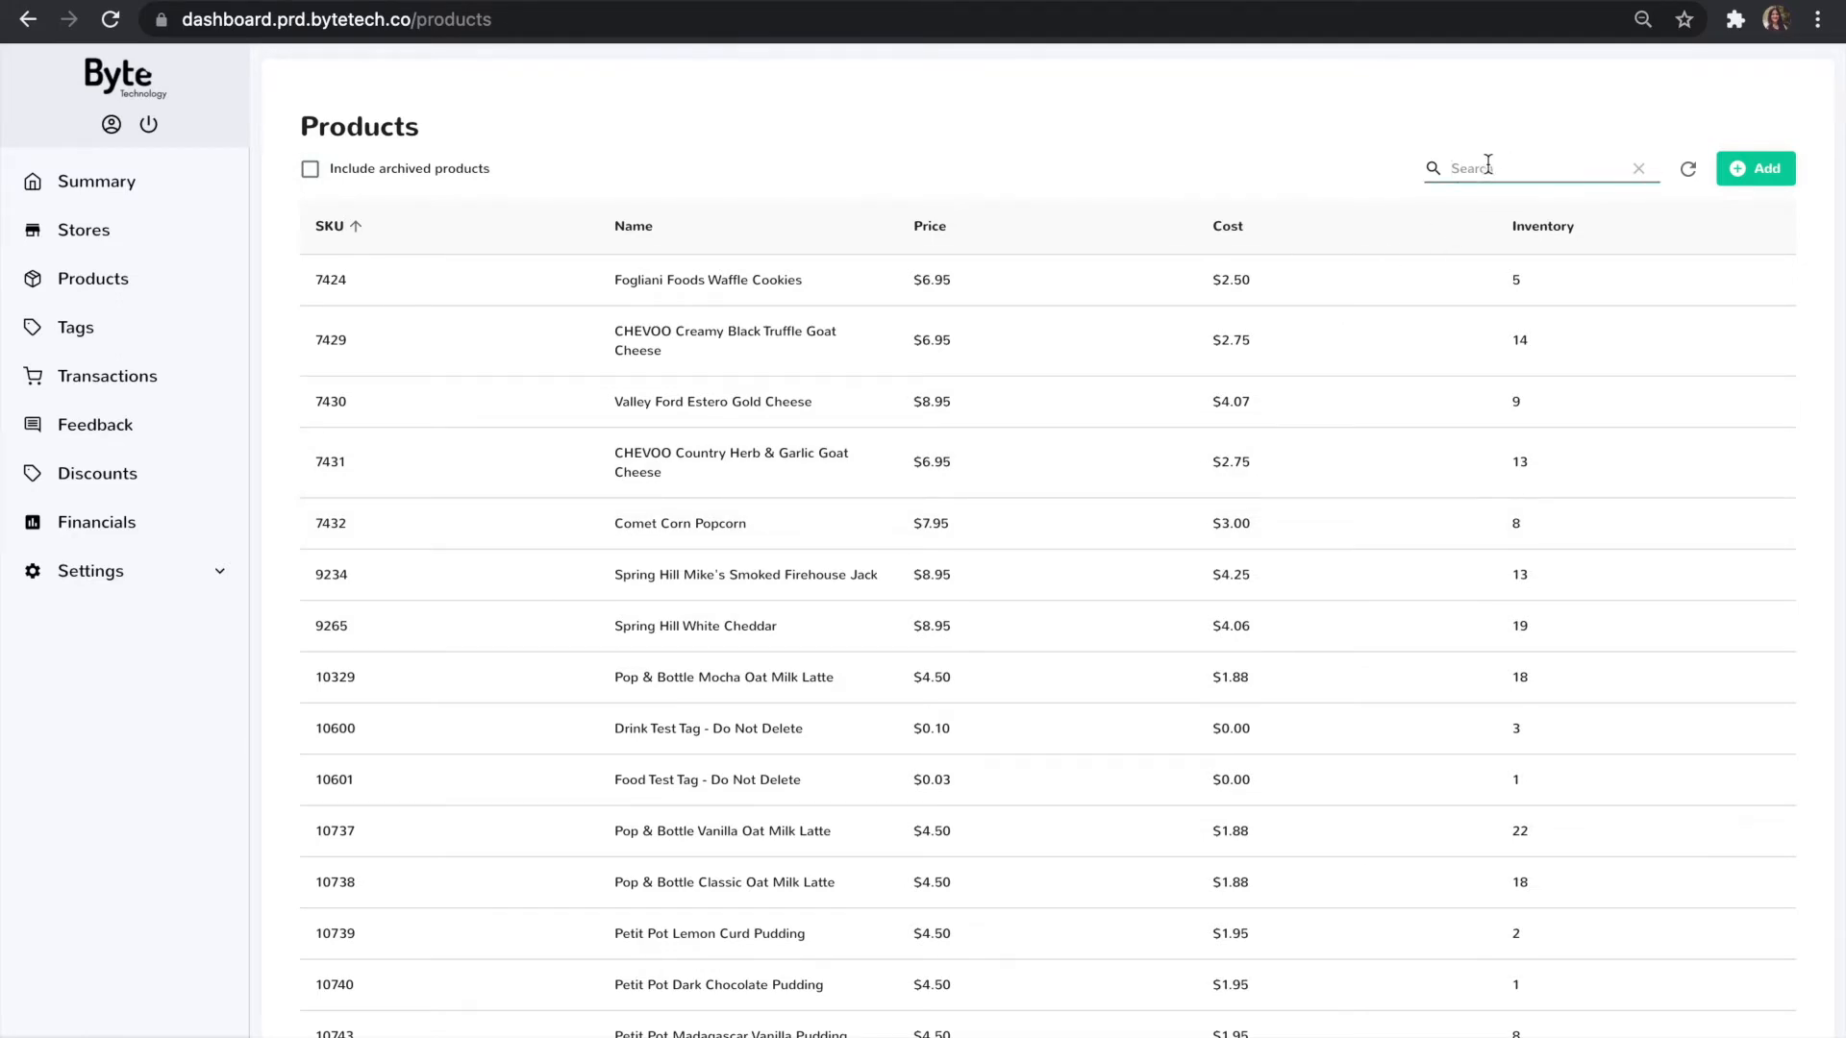
pyautogui.write('Waffle')
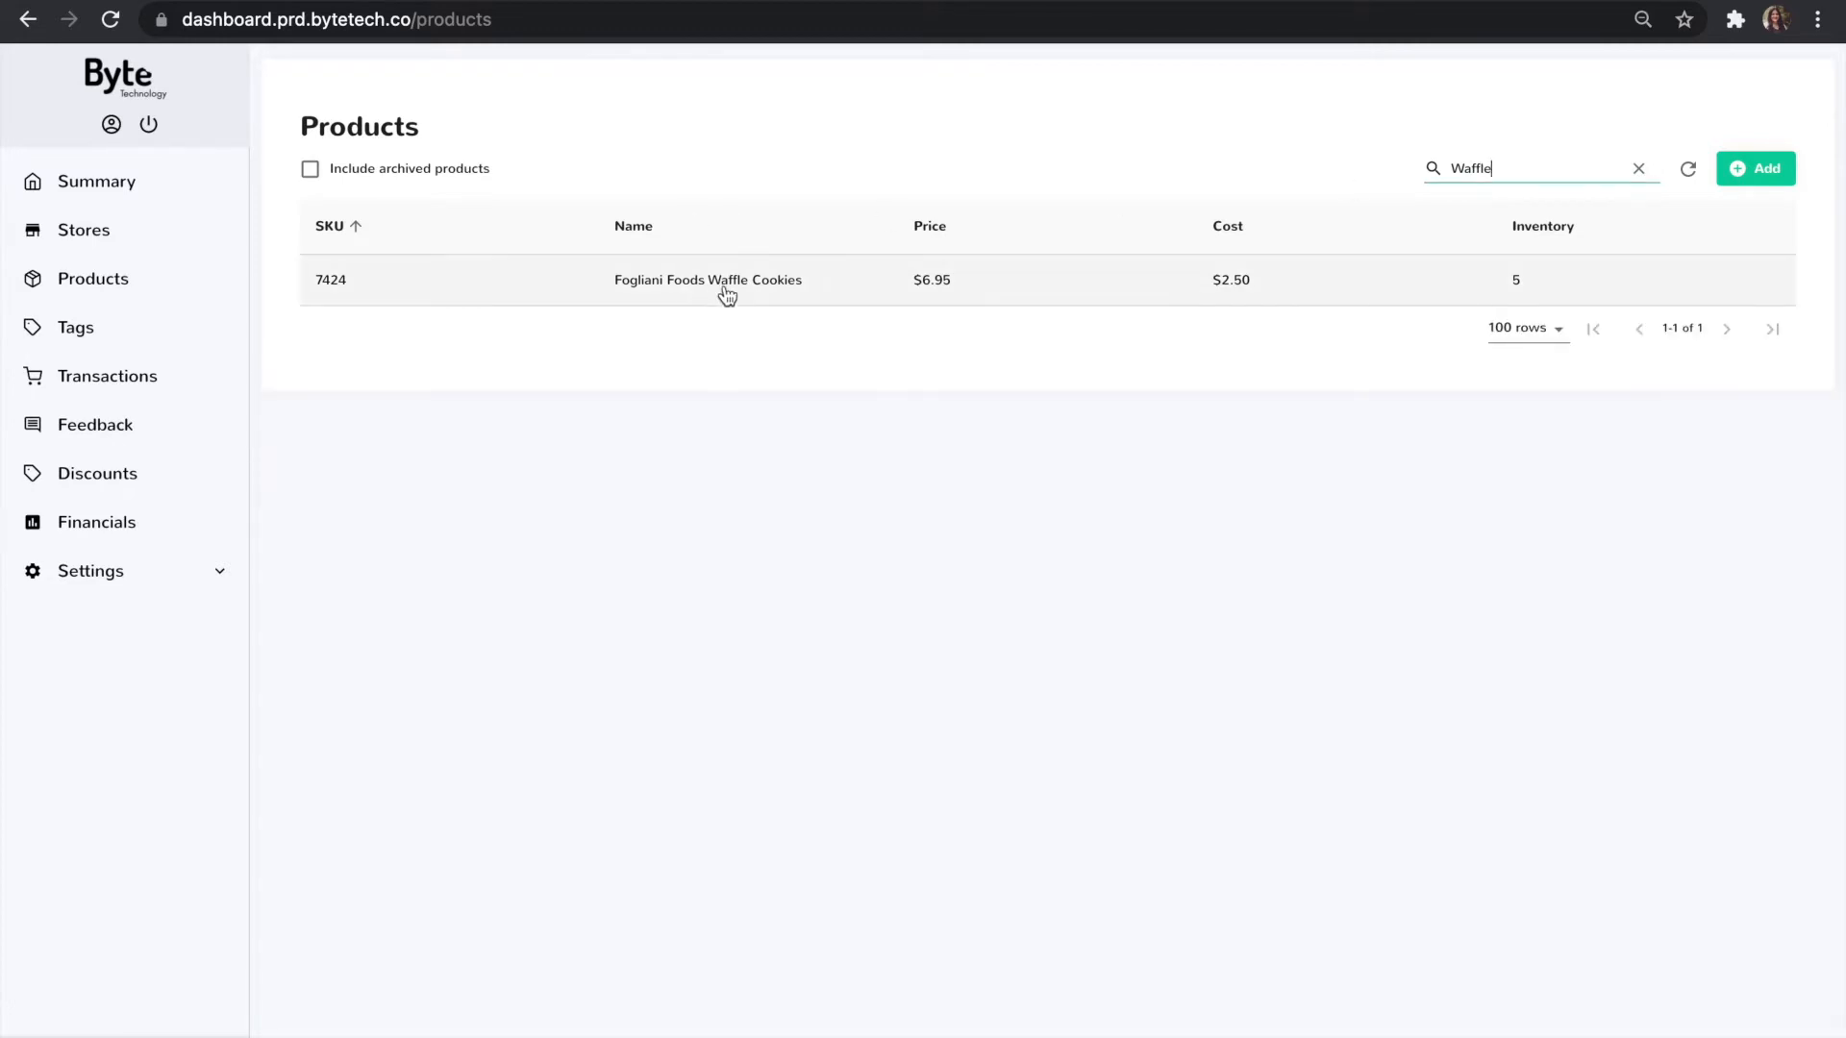
pyautogui.click(1638, 169)
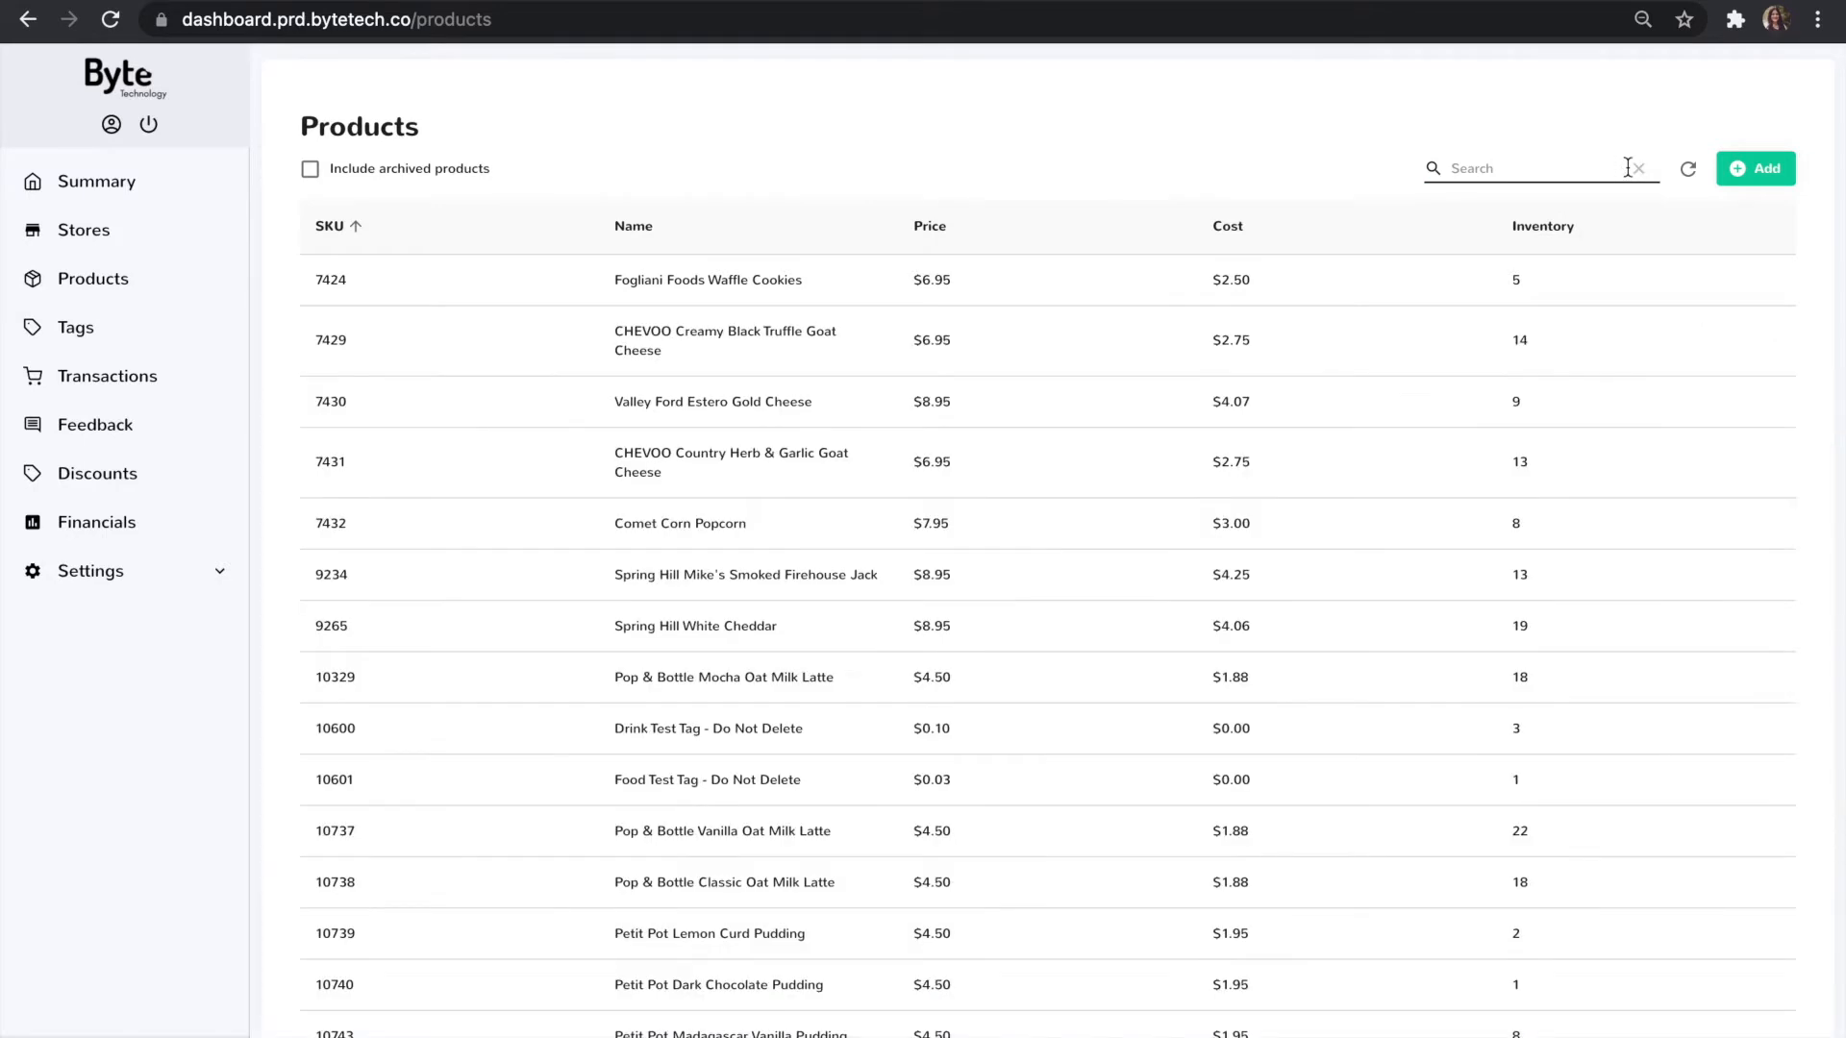
# Add the product Cobb Salad (brand Nature's Way, vendor Costco, price 5.99, cost 2.99, 5 shelf life days) for campus Sonoma Made (#344) and save it.
pyautogui.click(1756, 169)
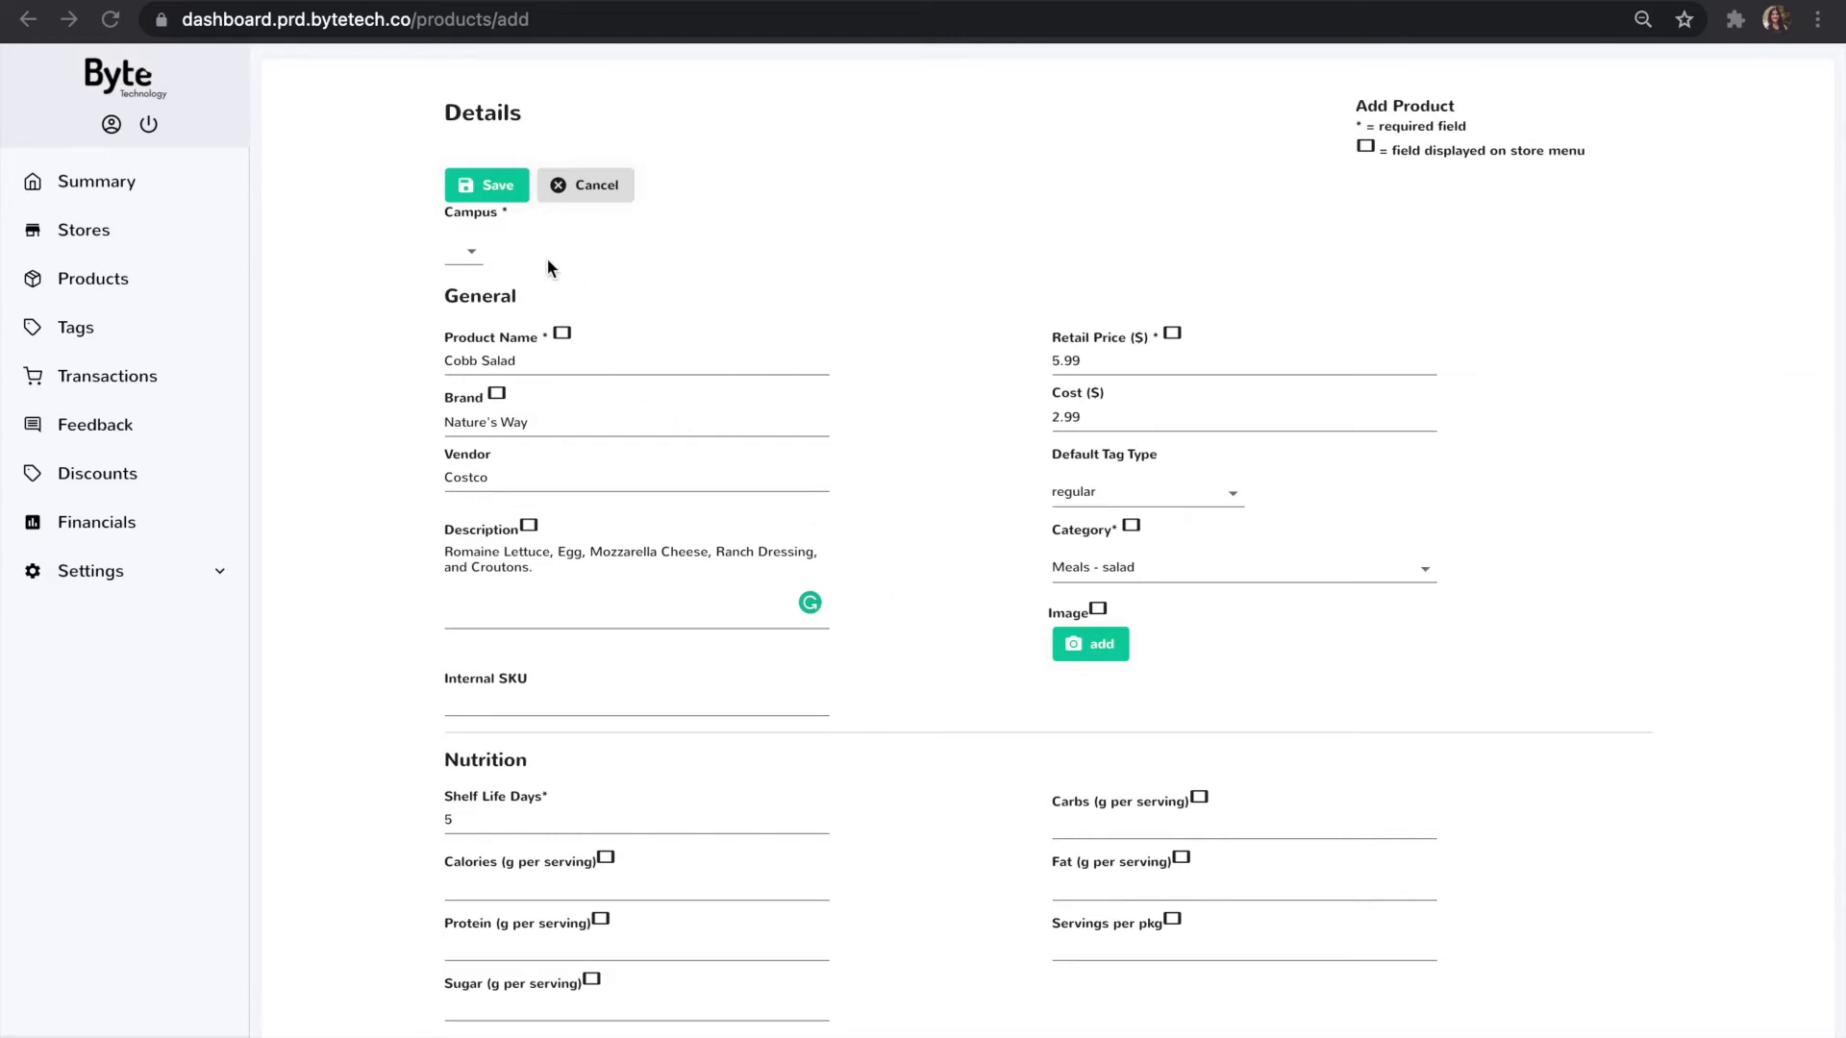
pyautogui.click(468, 263)
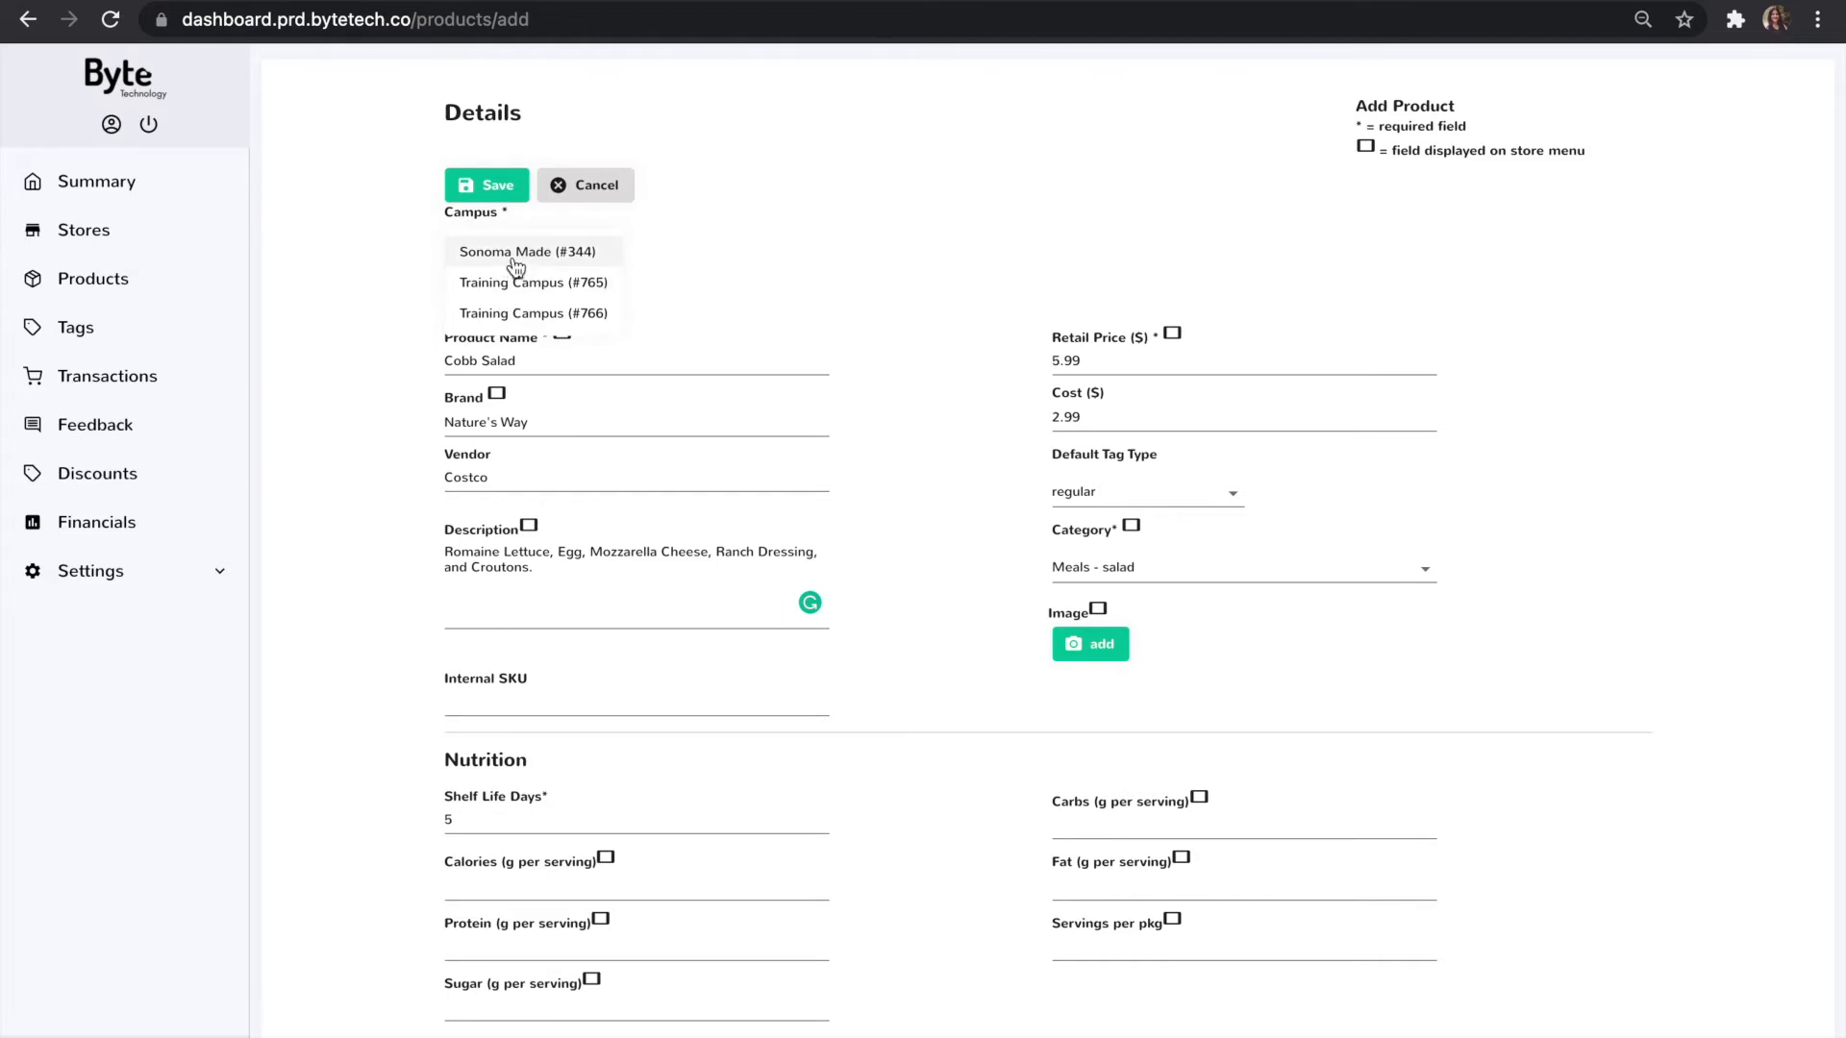
pyautogui.click(562, 258)
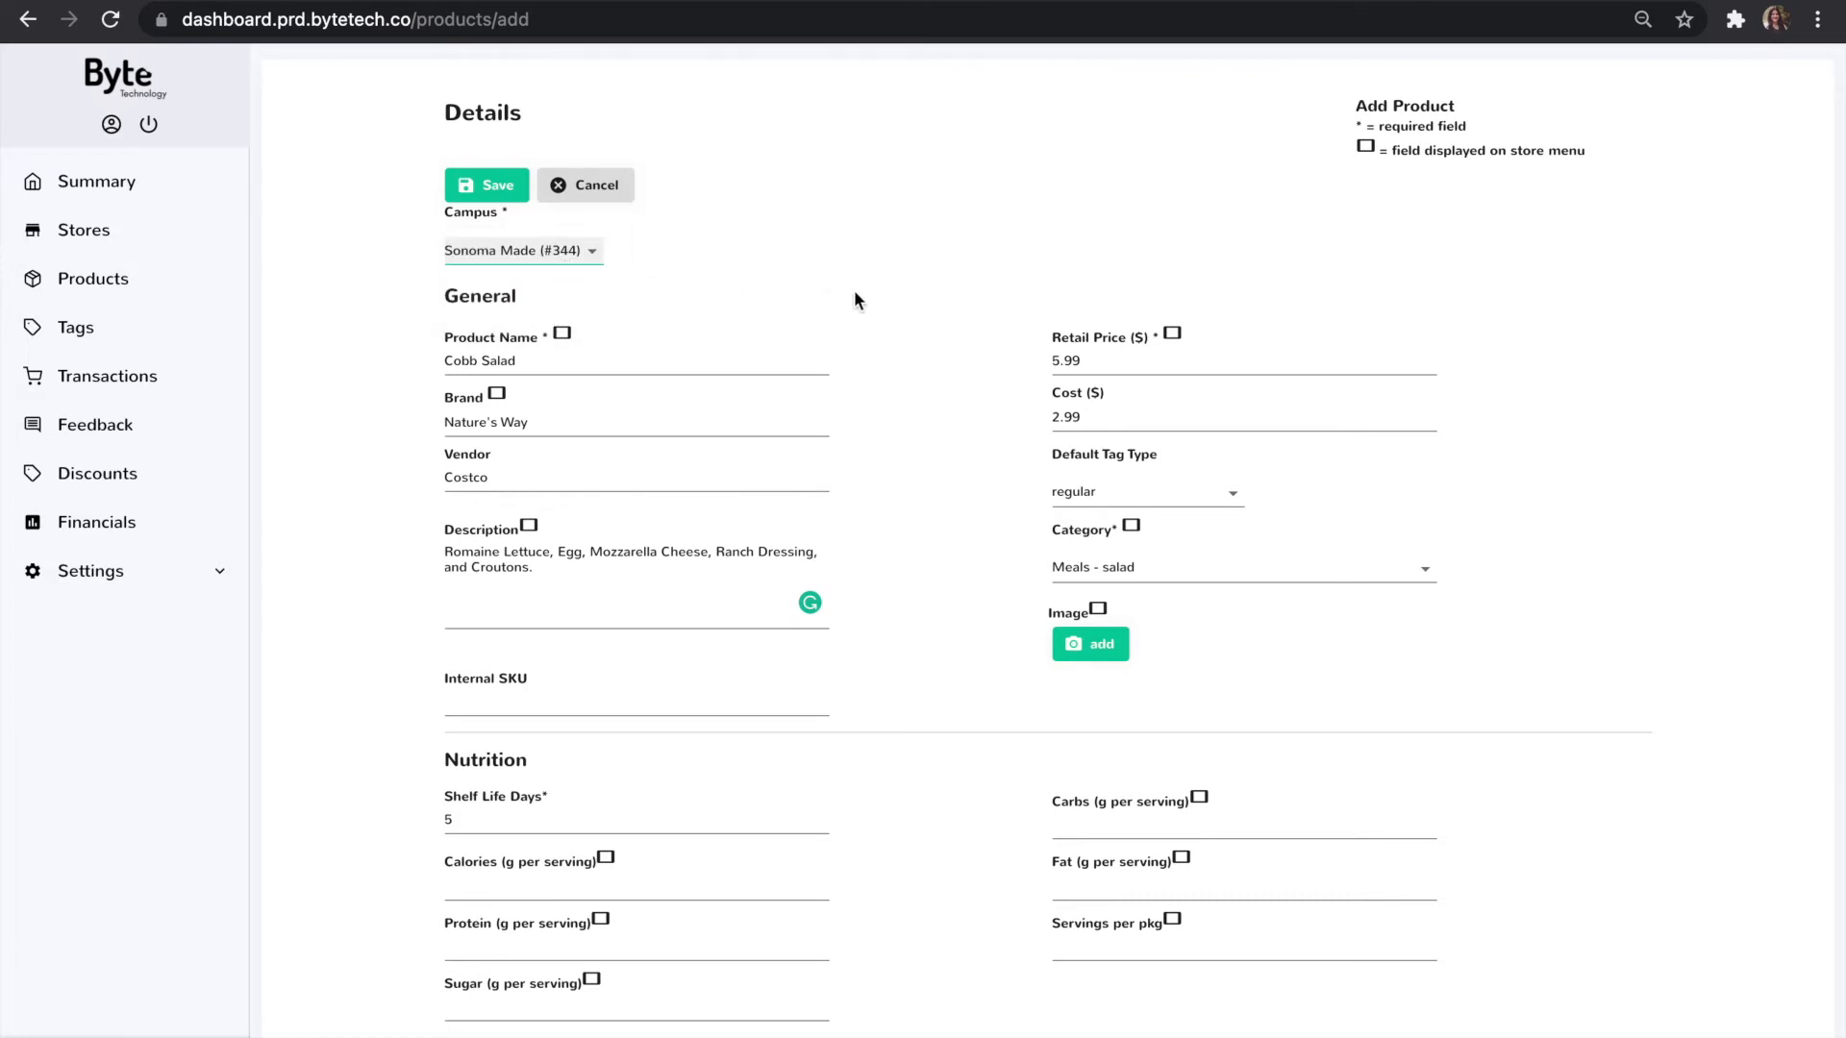
pyautogui.scroll(-5, 923, 583)
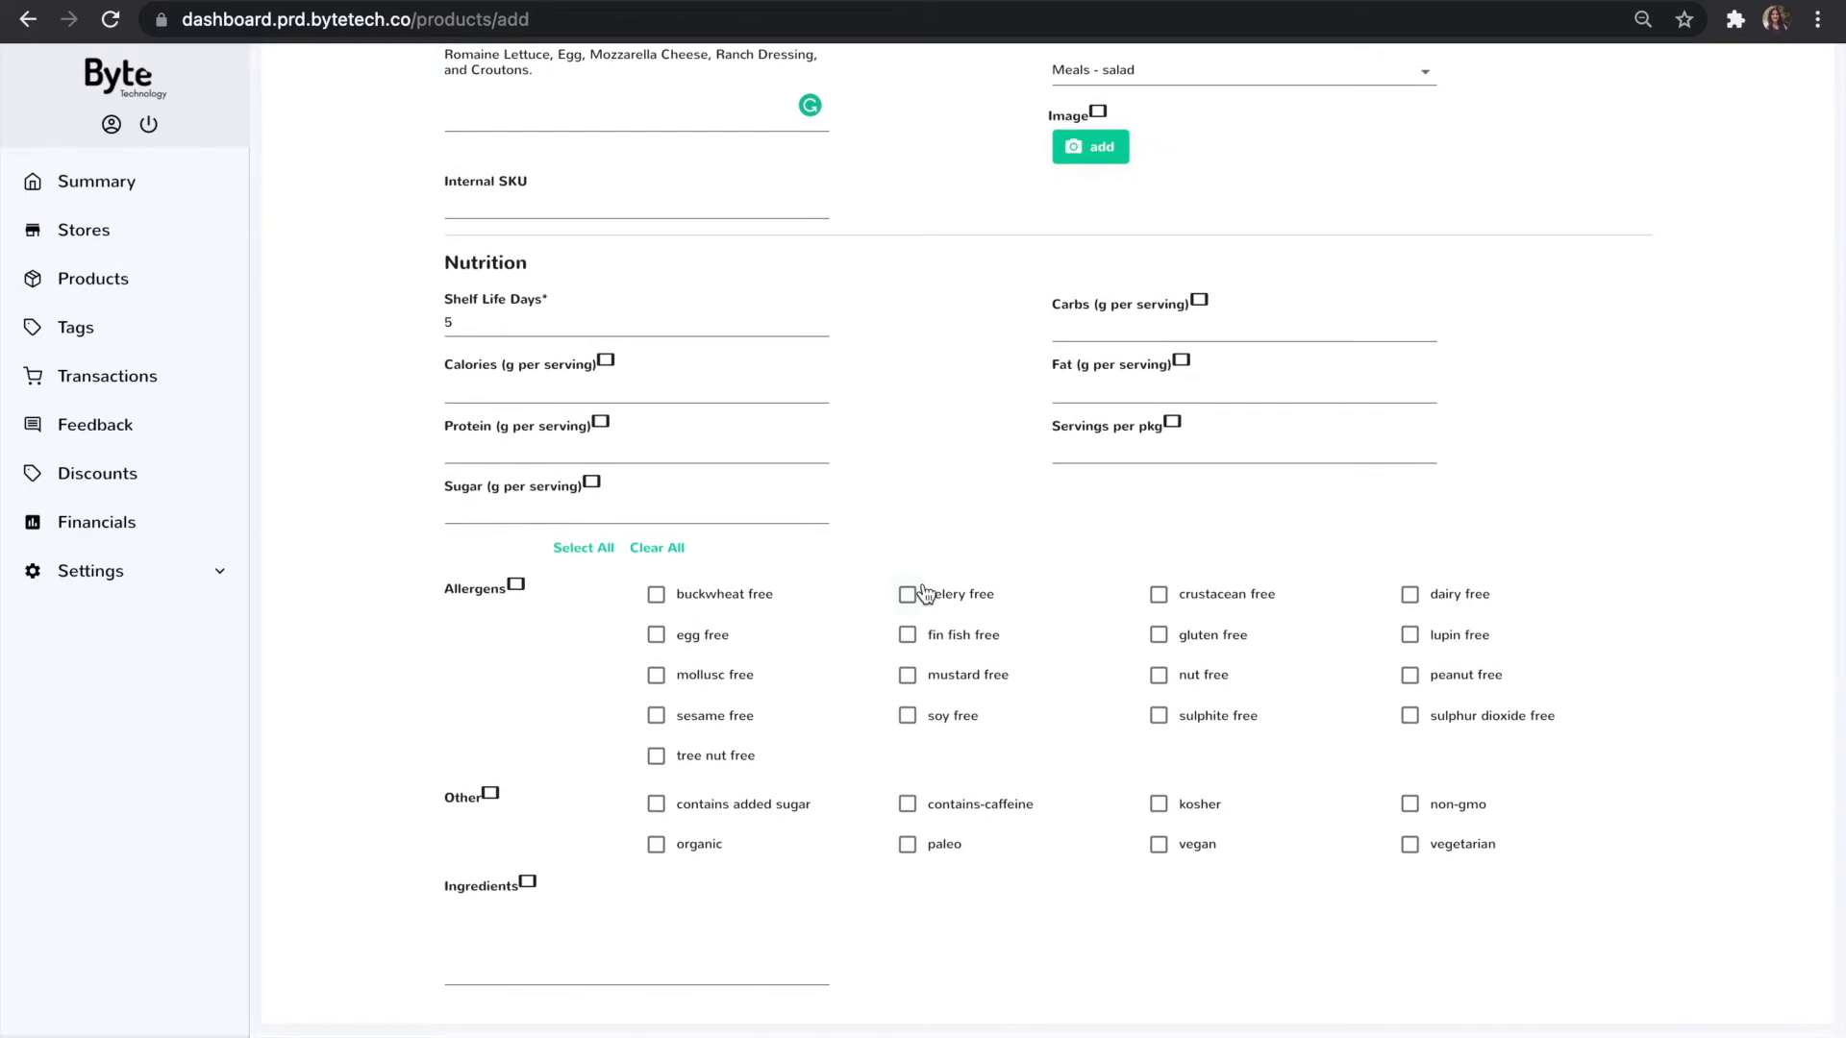
pyautogui.scroll(4, 925, 594)
pyautogui.scroll(1, 923, 593)
pyautogui.click(483, 189)
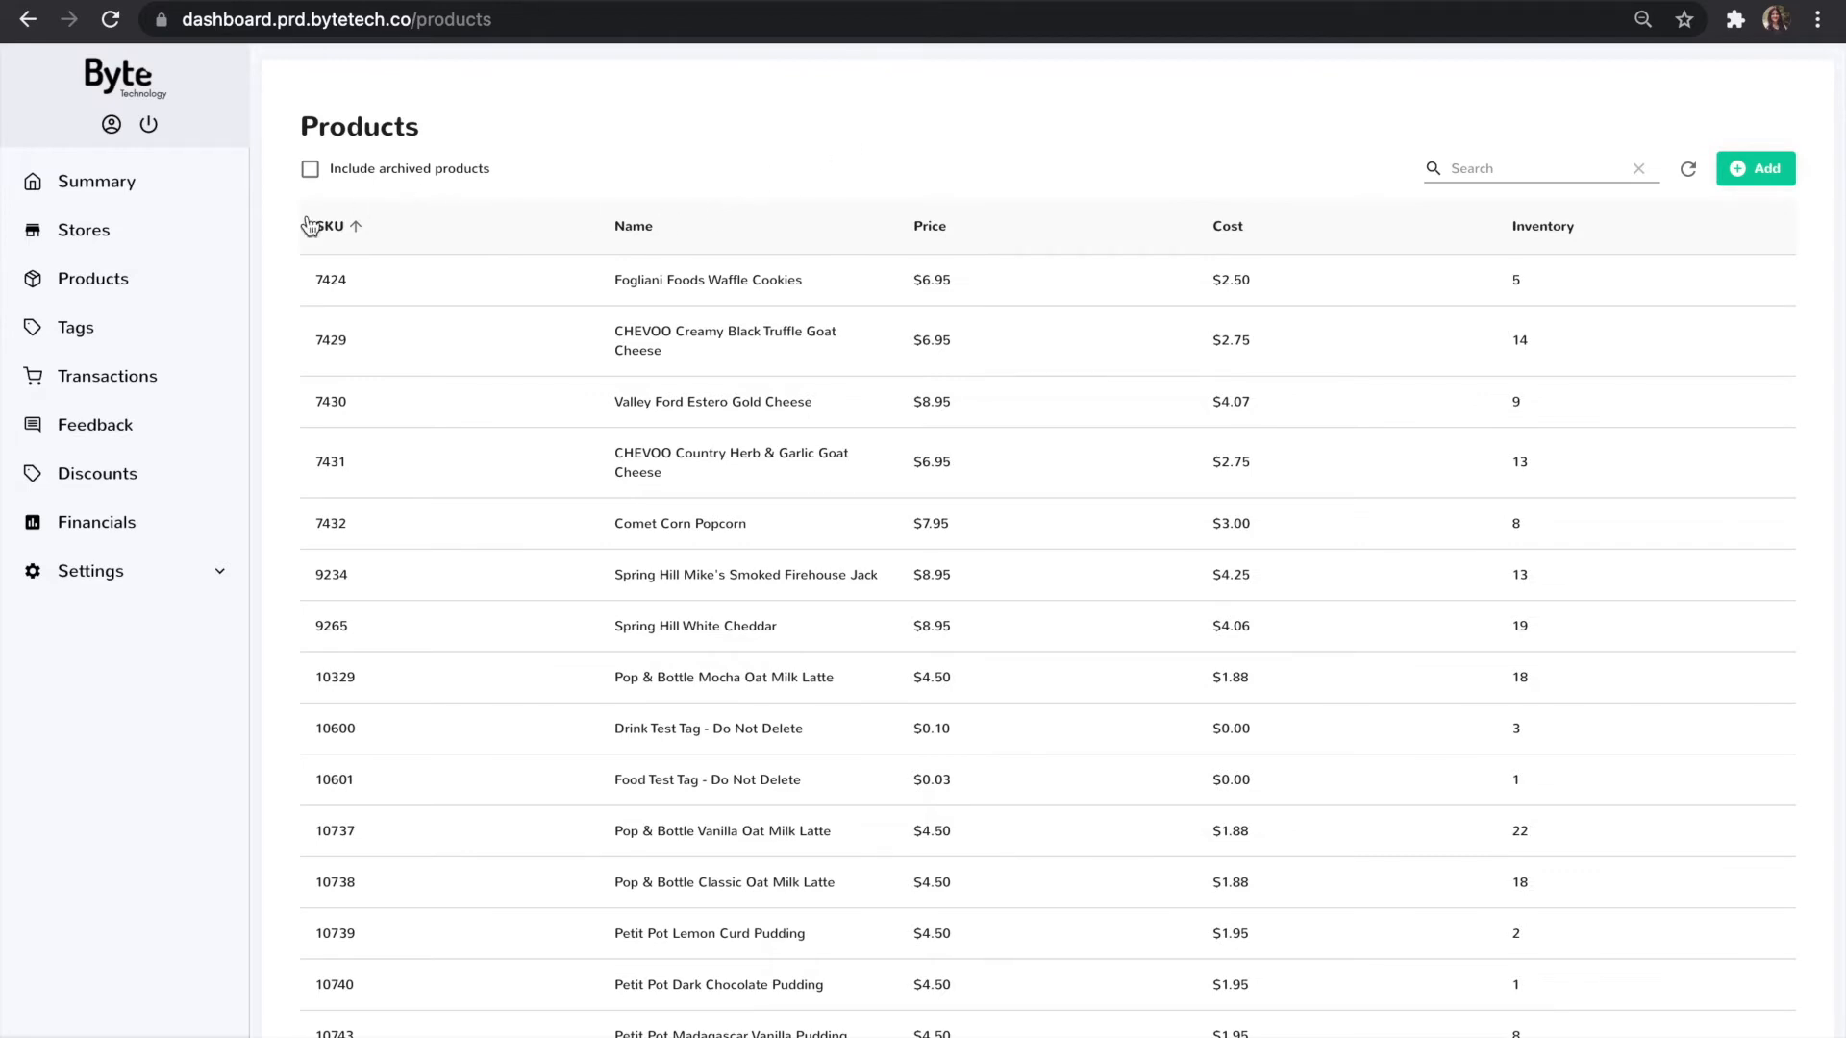
# Start a tag order for SKU 14101 Cobb Salad with the regular tag type.
pyautogui.click(77, 344)
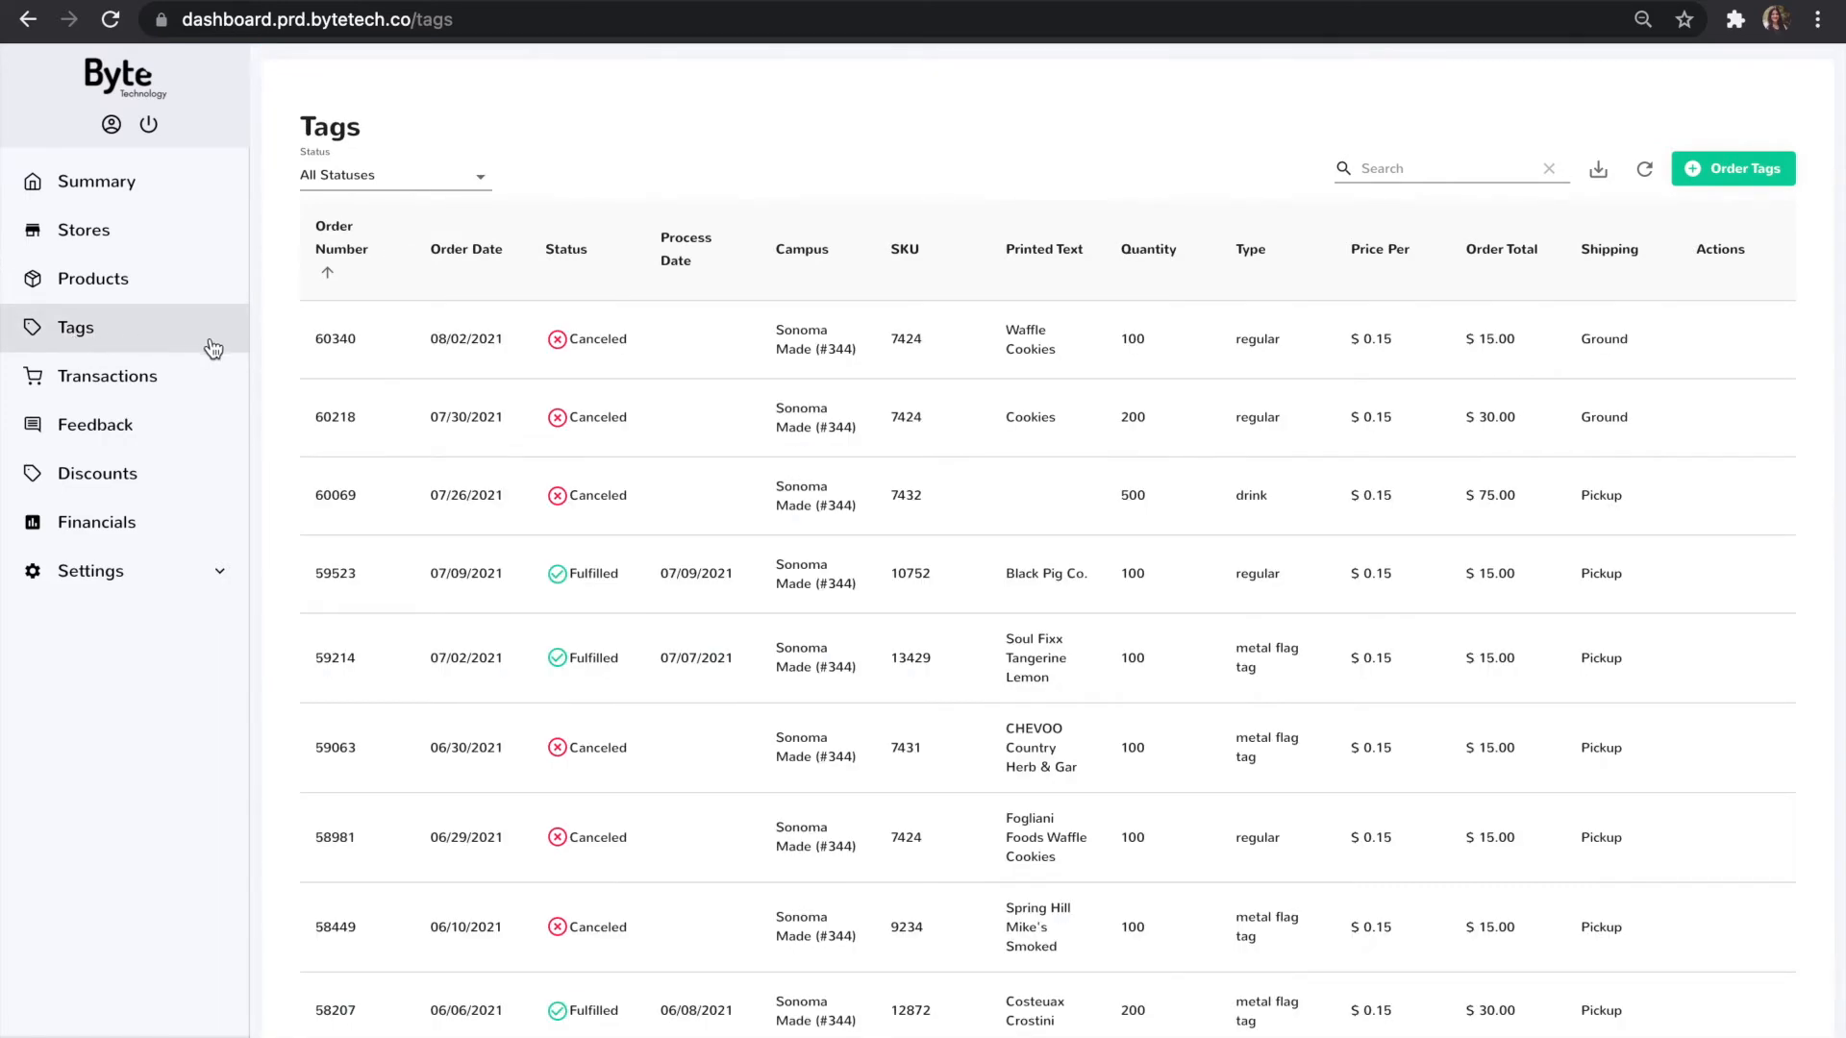
pyautogui.click(1738, 182)
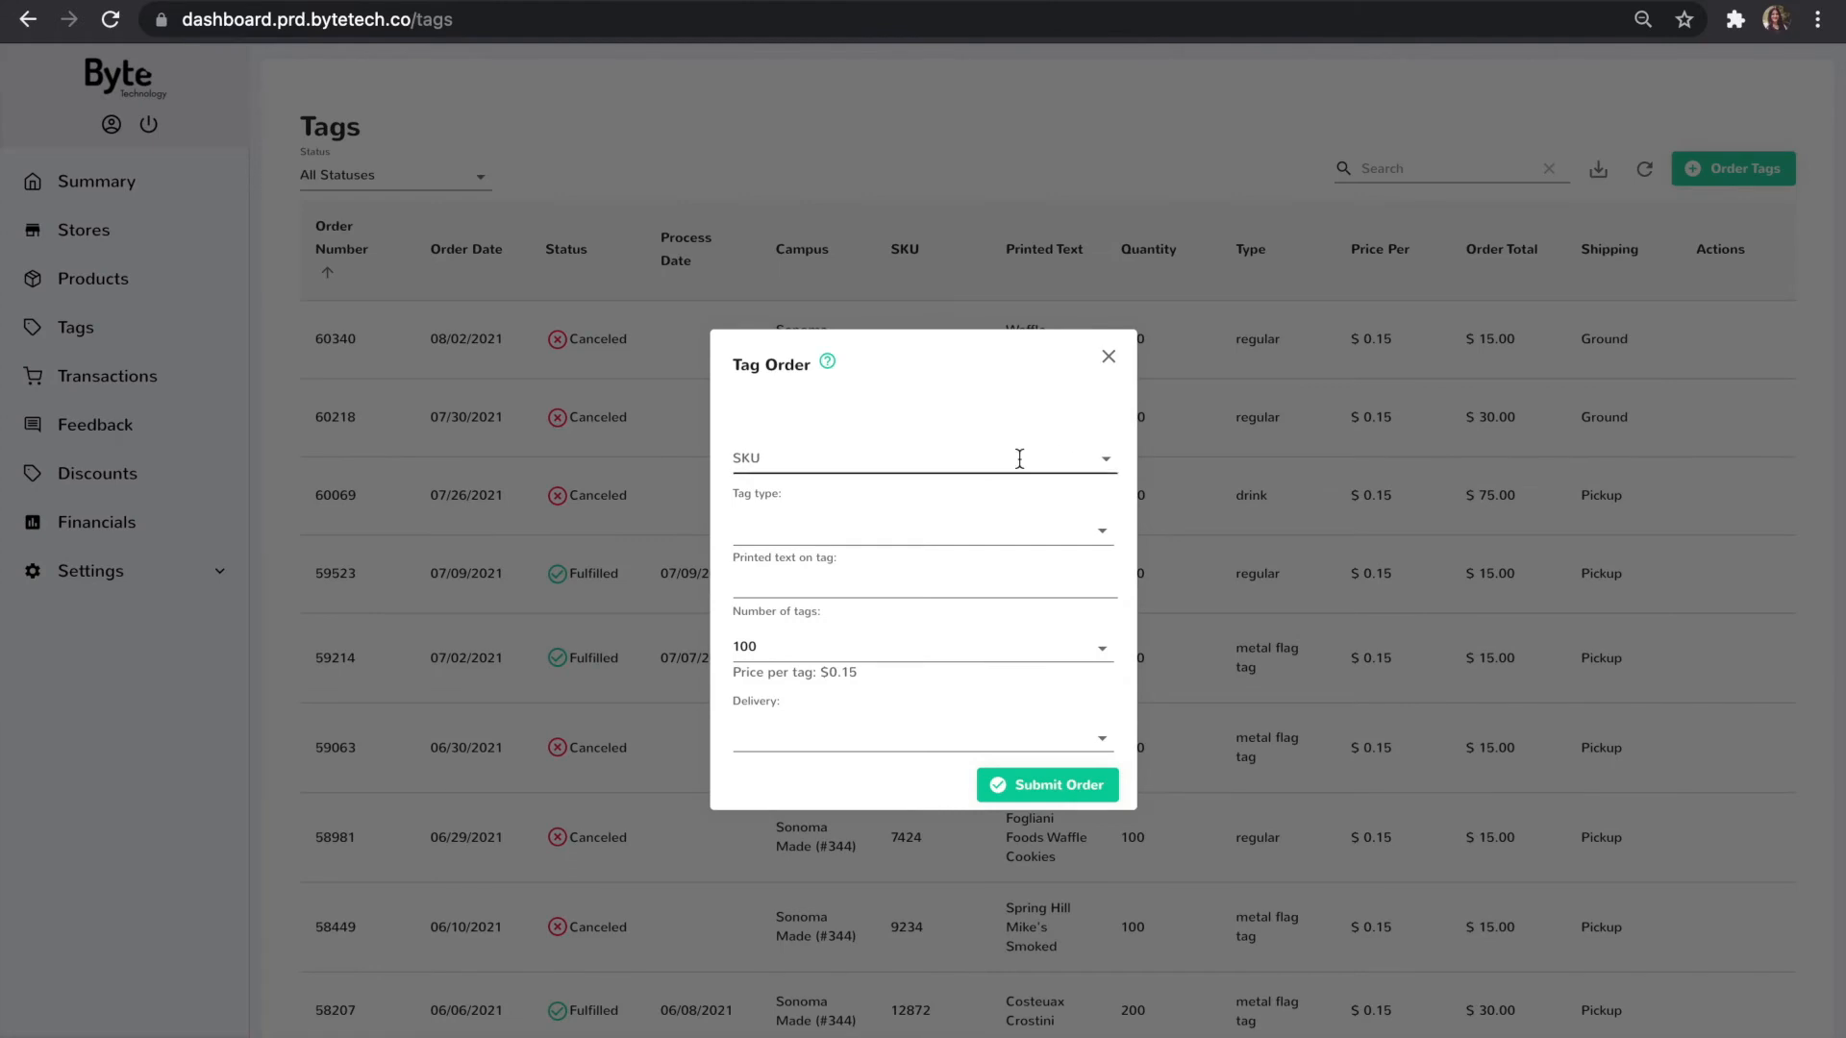
pyautogui.click(817, 457)
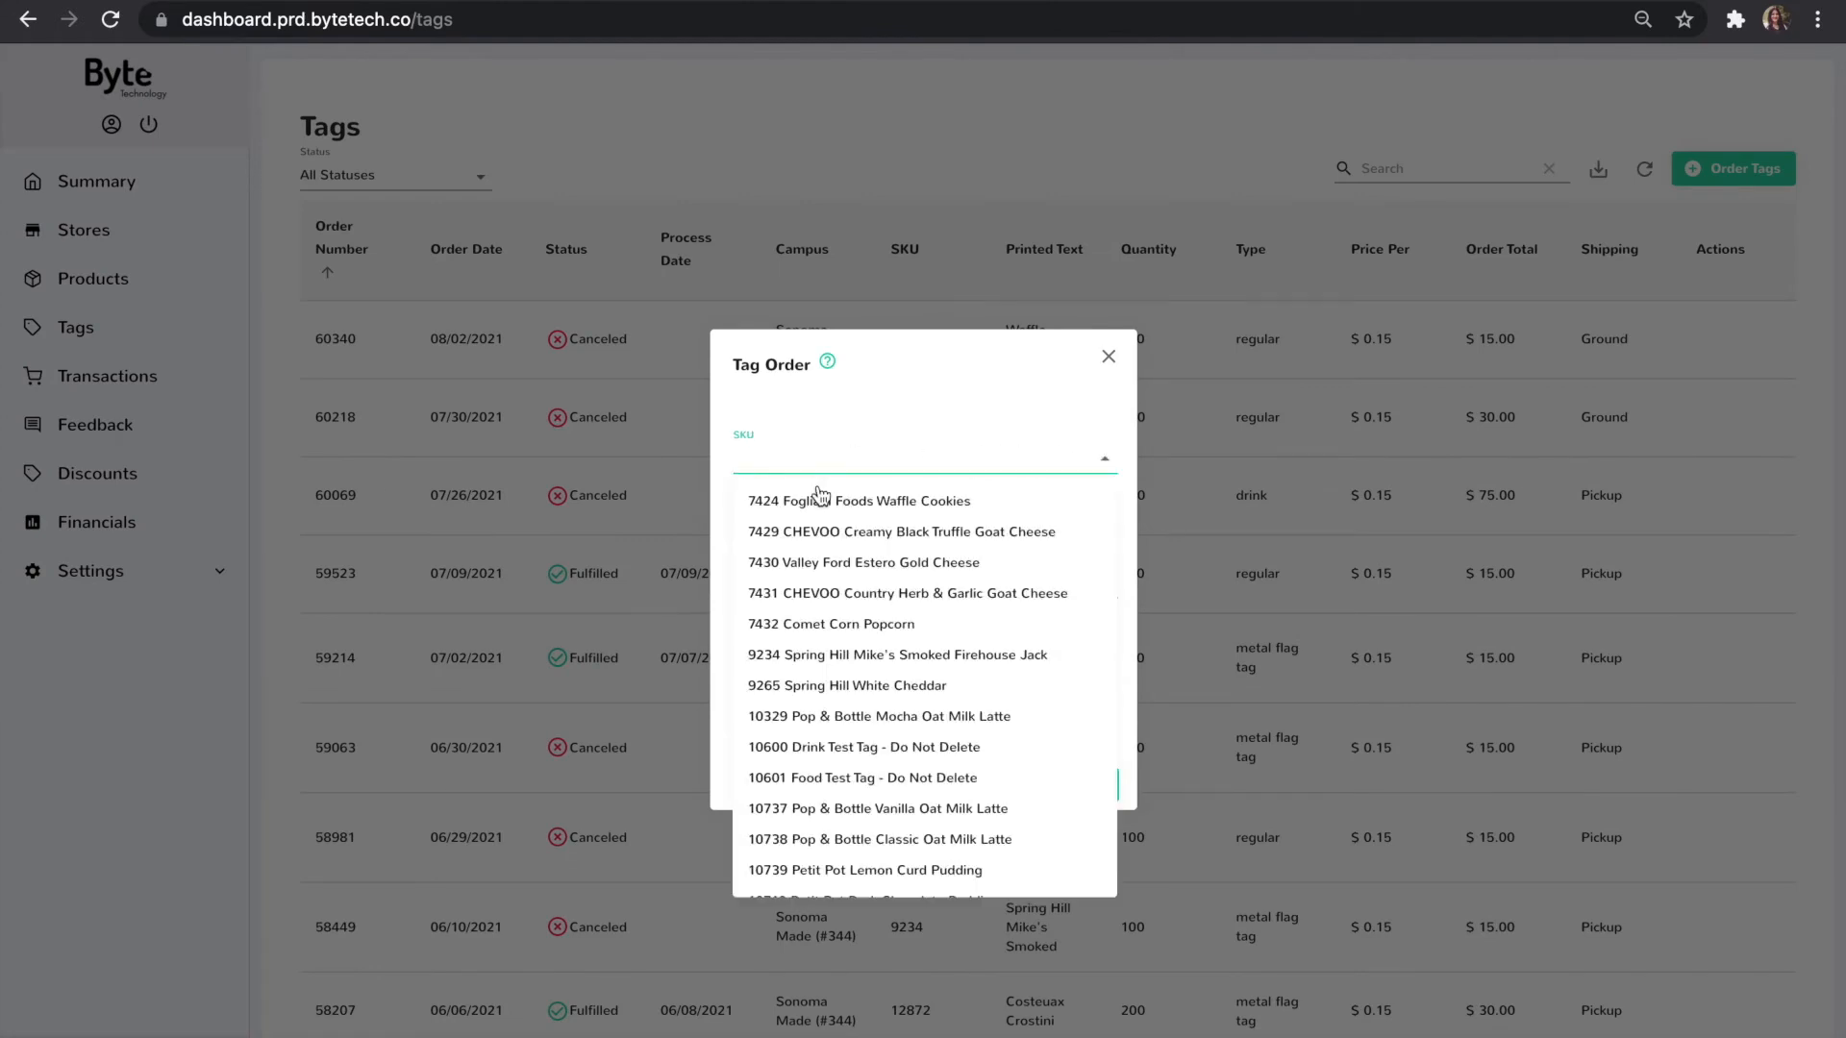
pyautogui.write('cob')
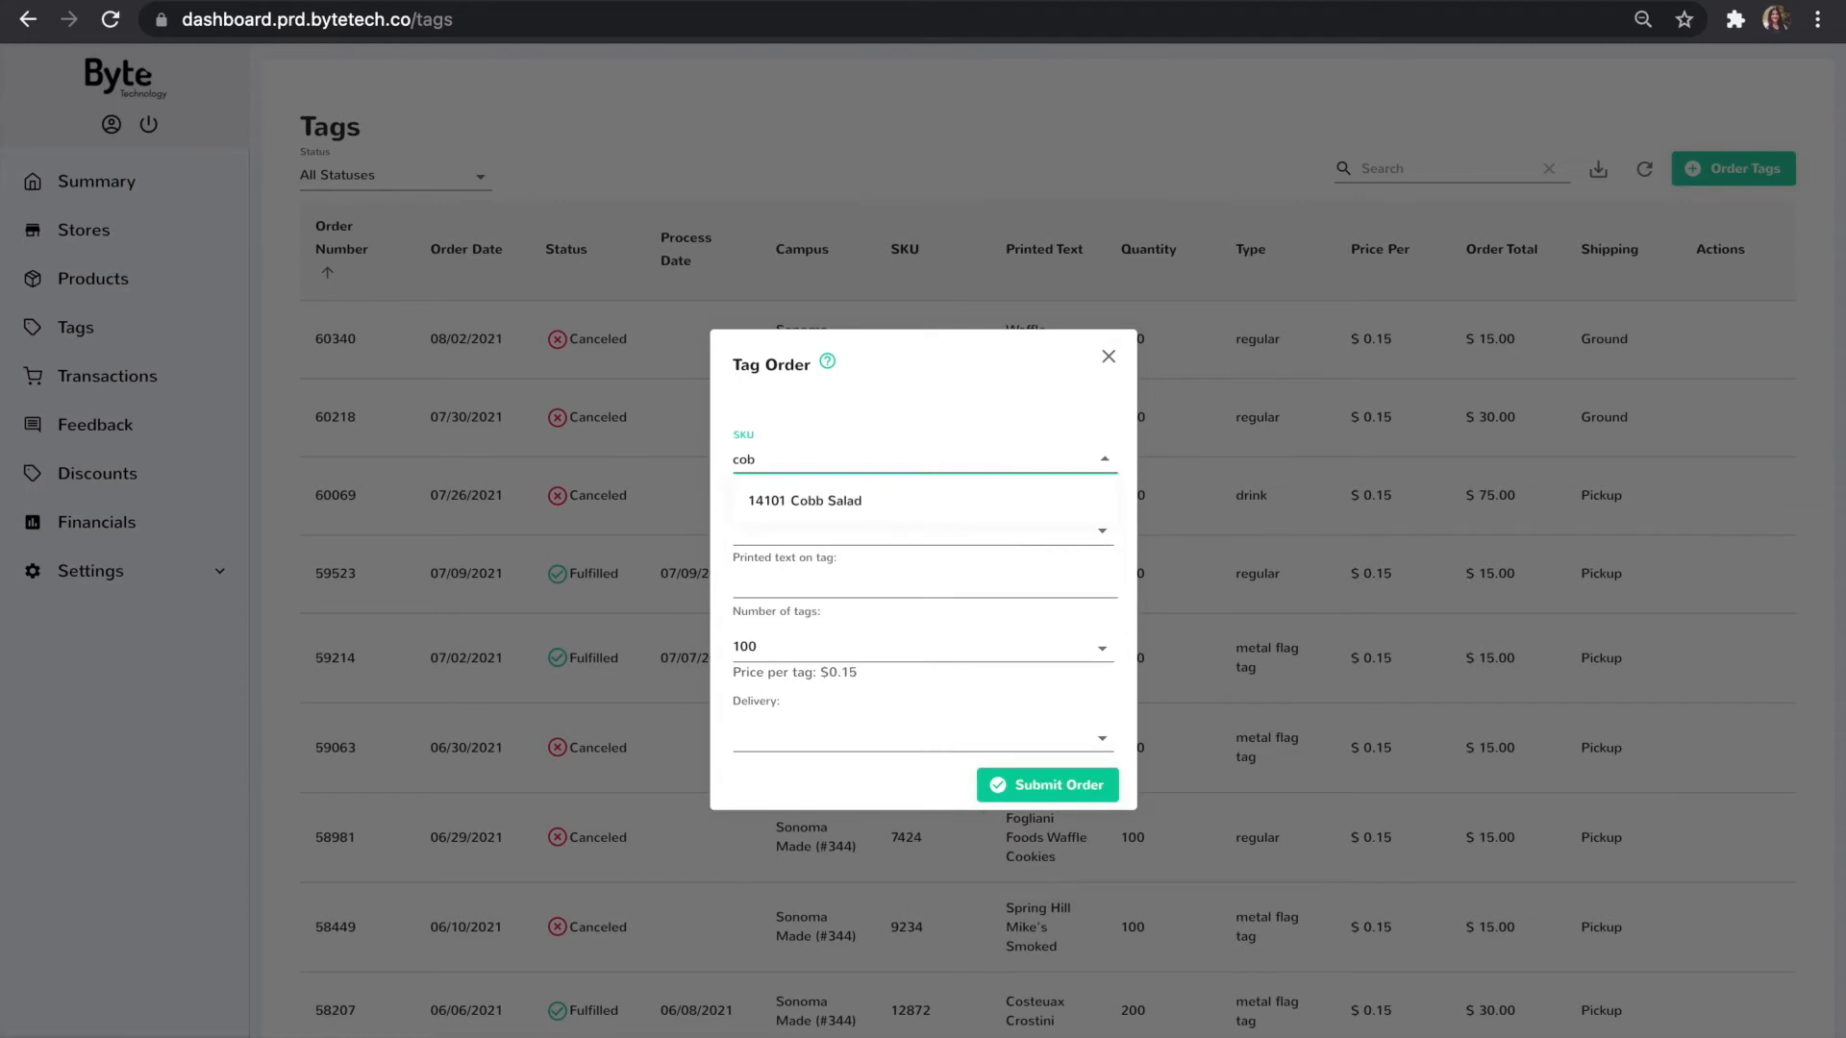
pyautogui.click(837, 504)
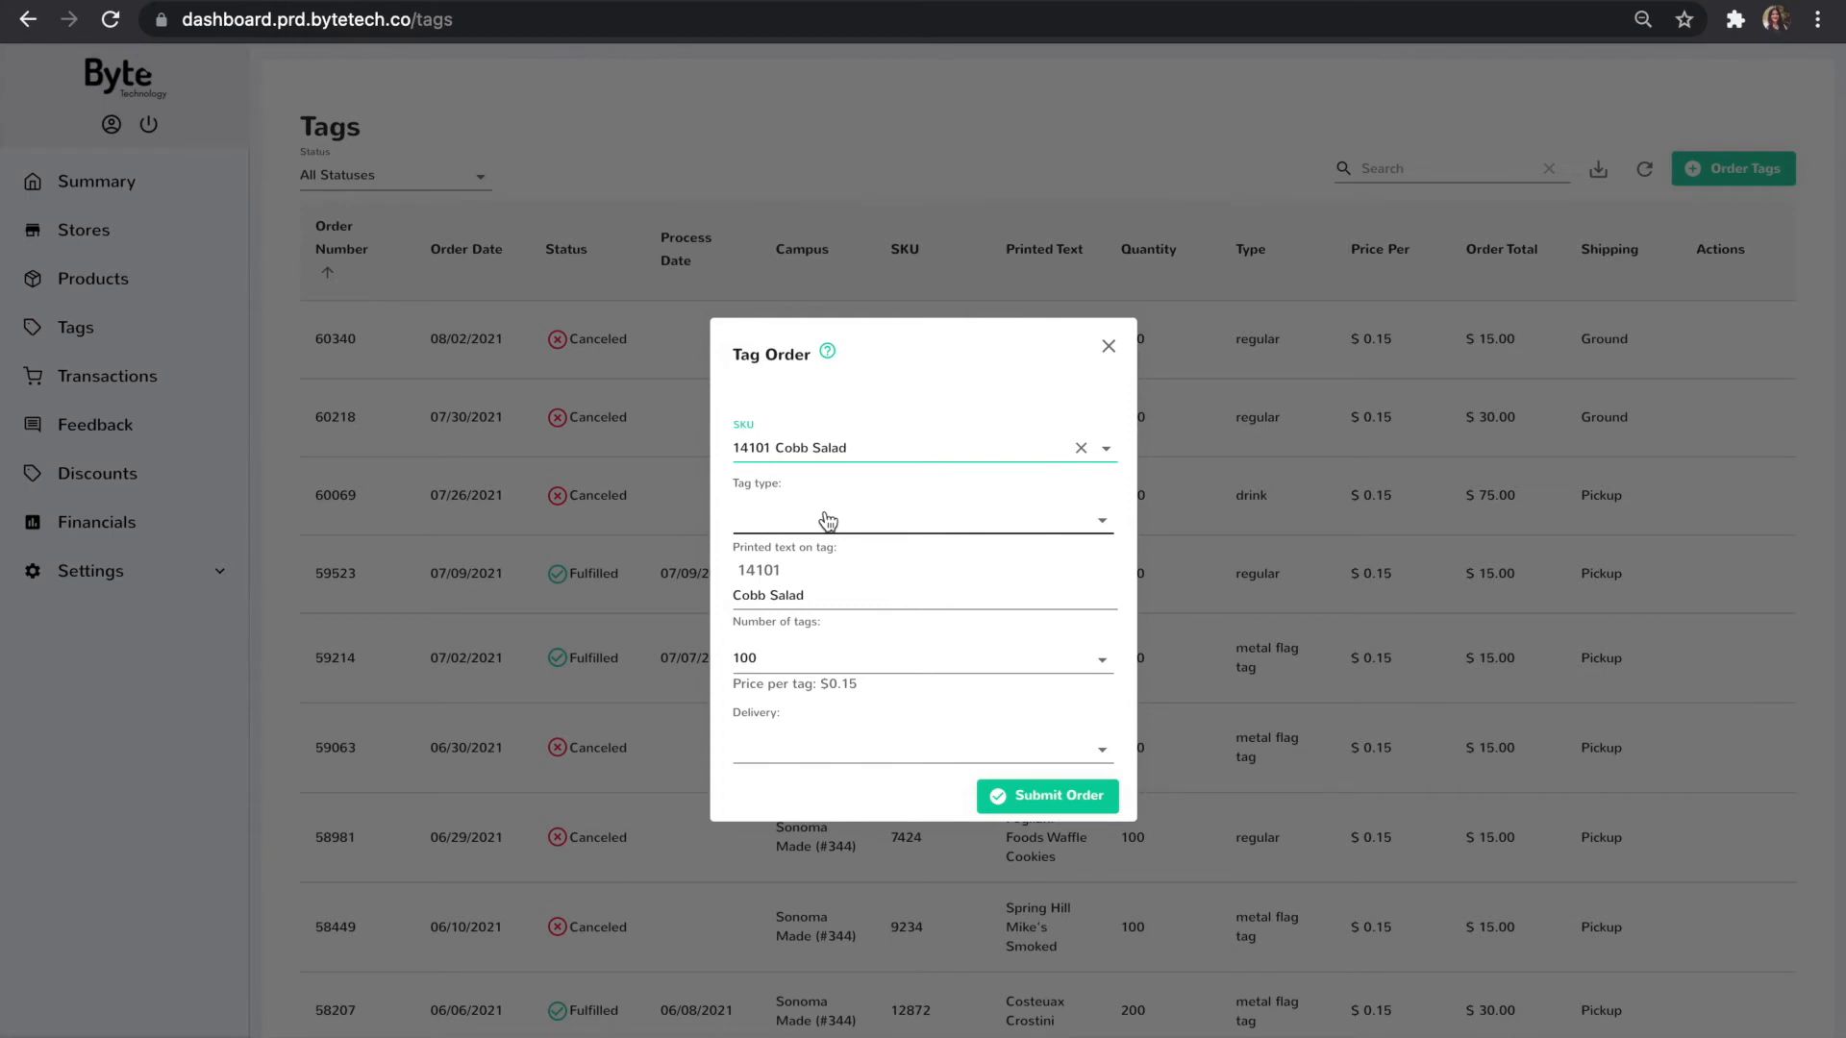
pyautogui.click(828, 521)
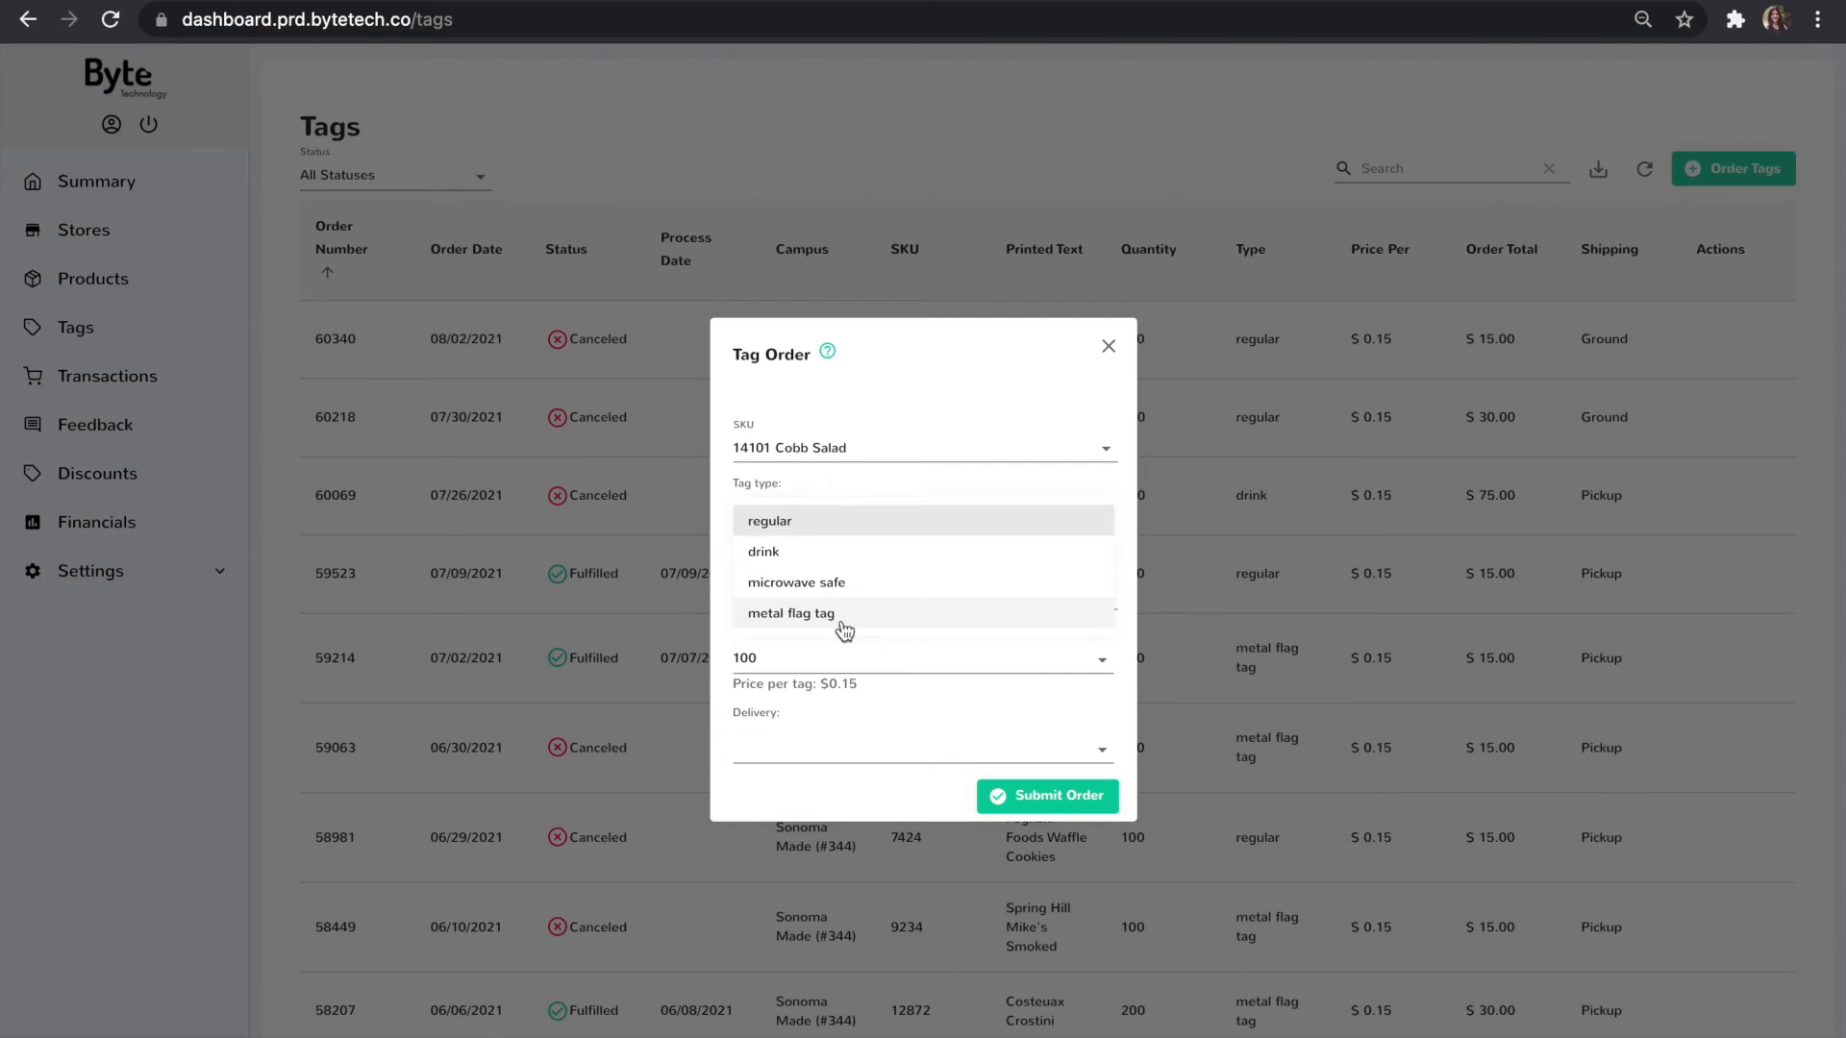
pyautogui.click(809, 532)
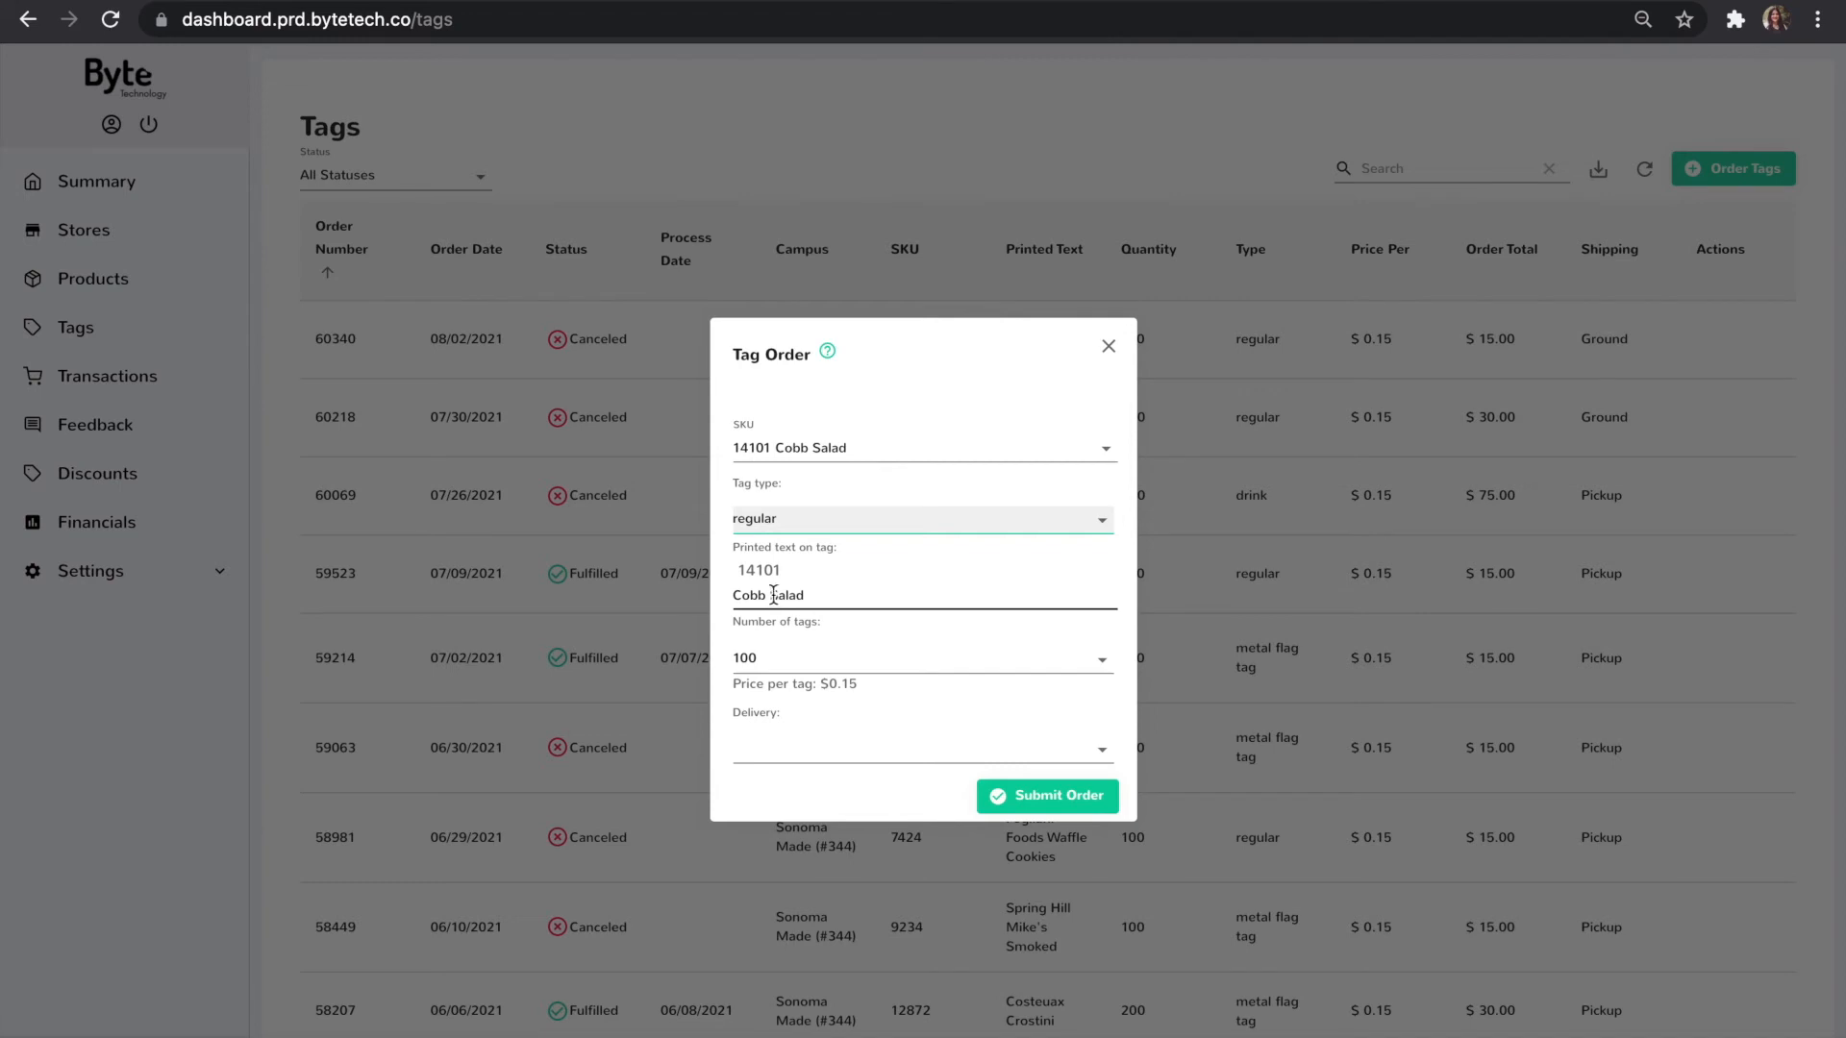
# Delete the word Cobb from the tag's printed text and enter it again so it reads Cobb Salad.
pyautogui.moveTo(774, 595); pyautogui.dragTo(712, 592)
pyautogui.press('BackSpace')
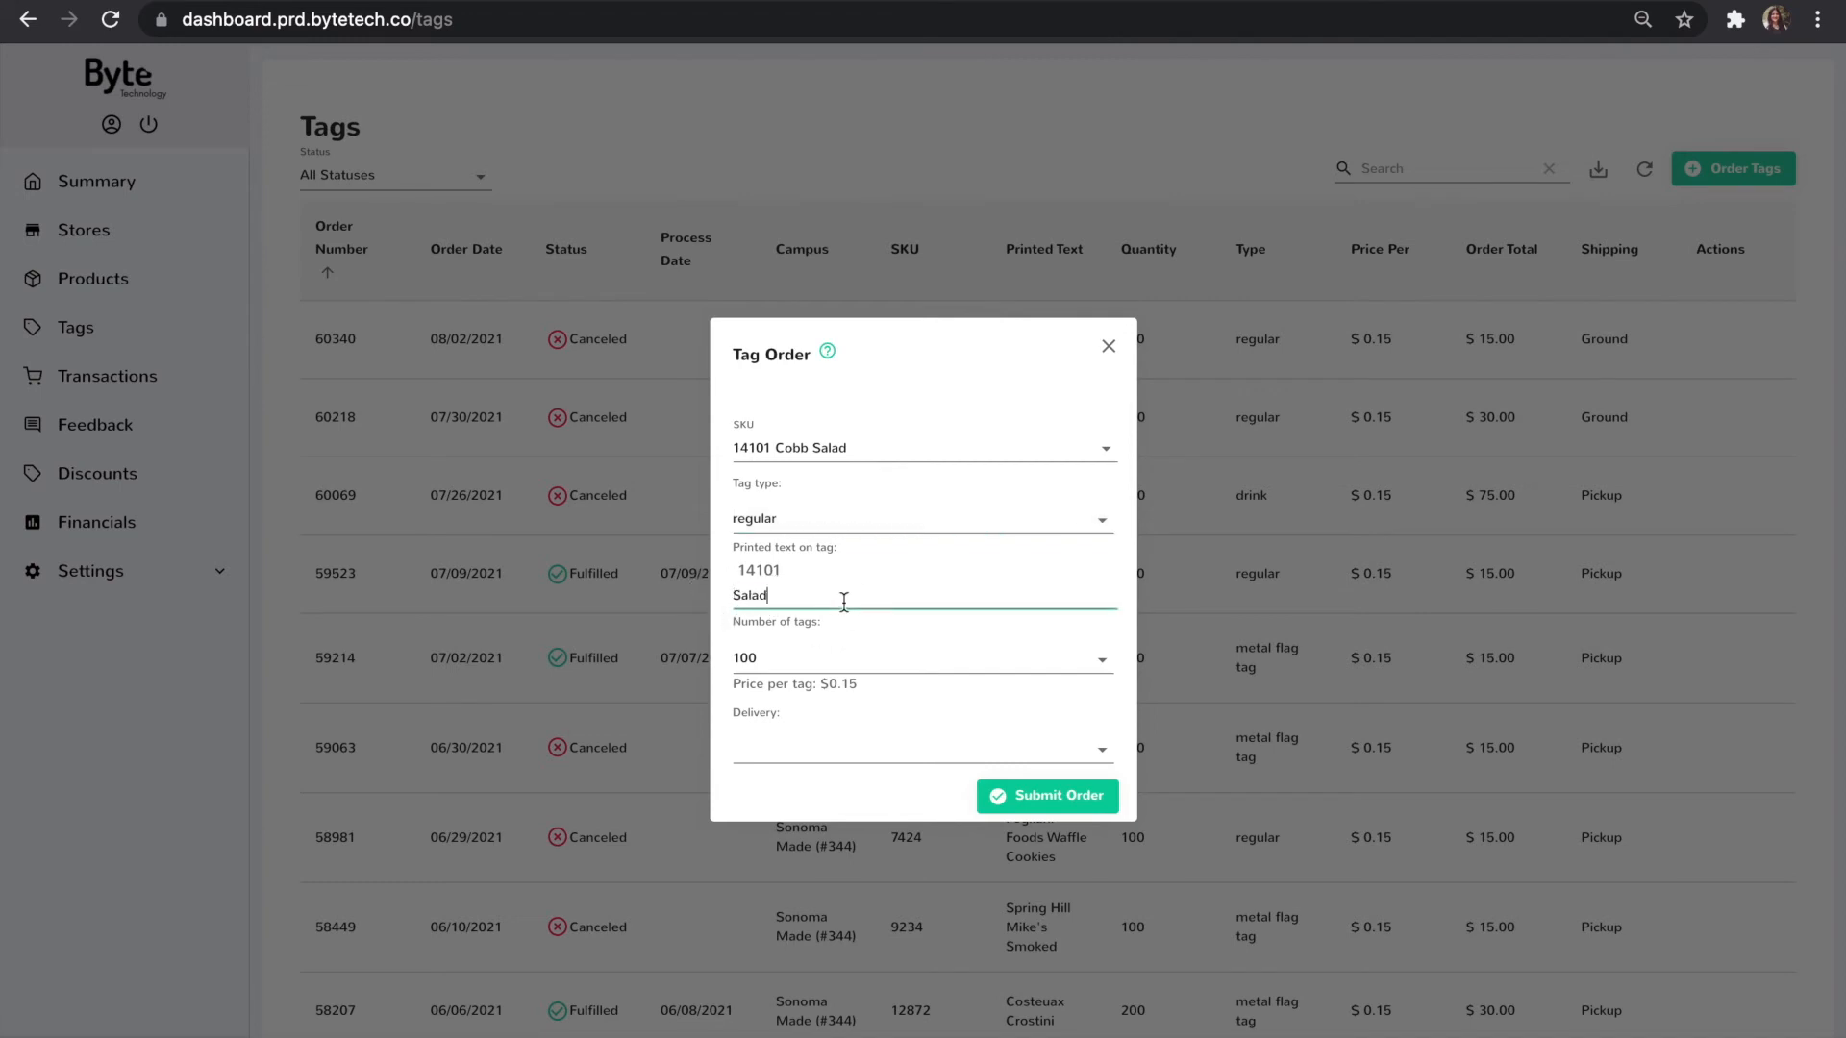
pyautogui.click(713, 580)
pyautogui.click(735, 595)
pyautogui.write('Cobb')
# Set the number of tags to 100 and the delivery to Ground, and submit the tag order.
pyautogui.click(769, 660)
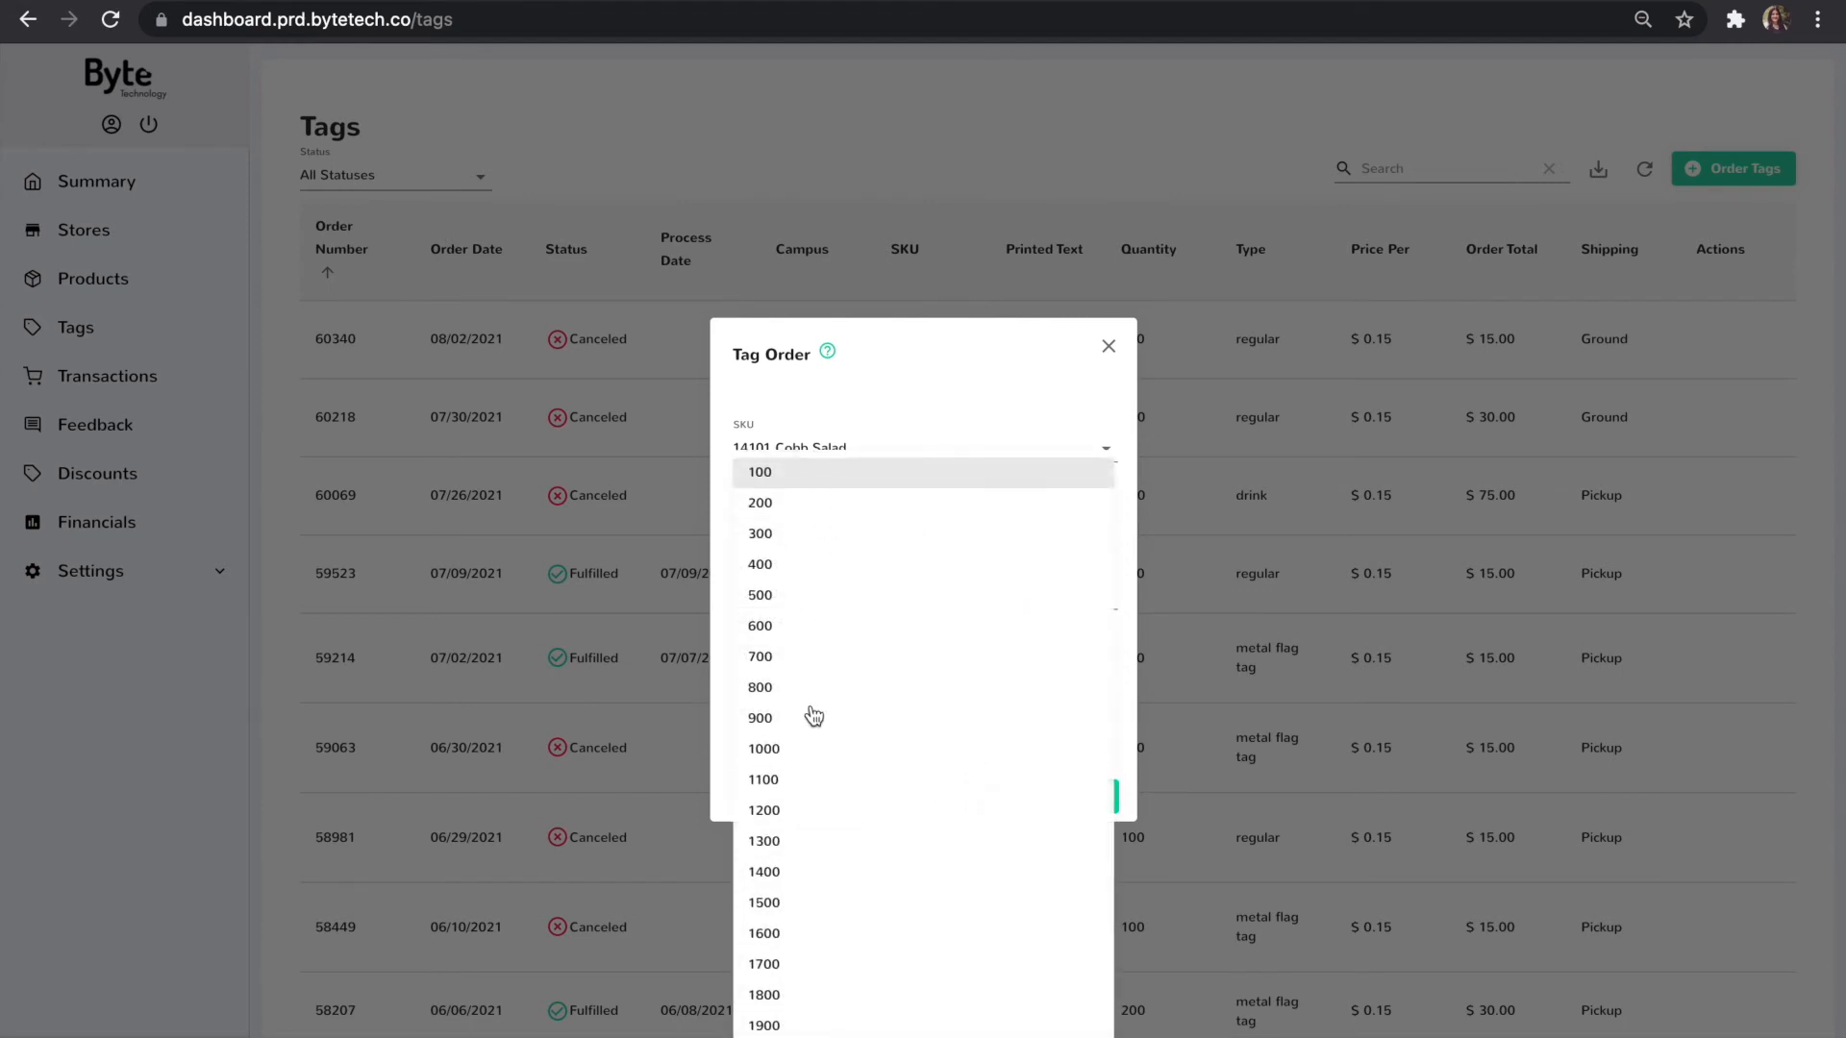
pyautogui.click(823, 478)
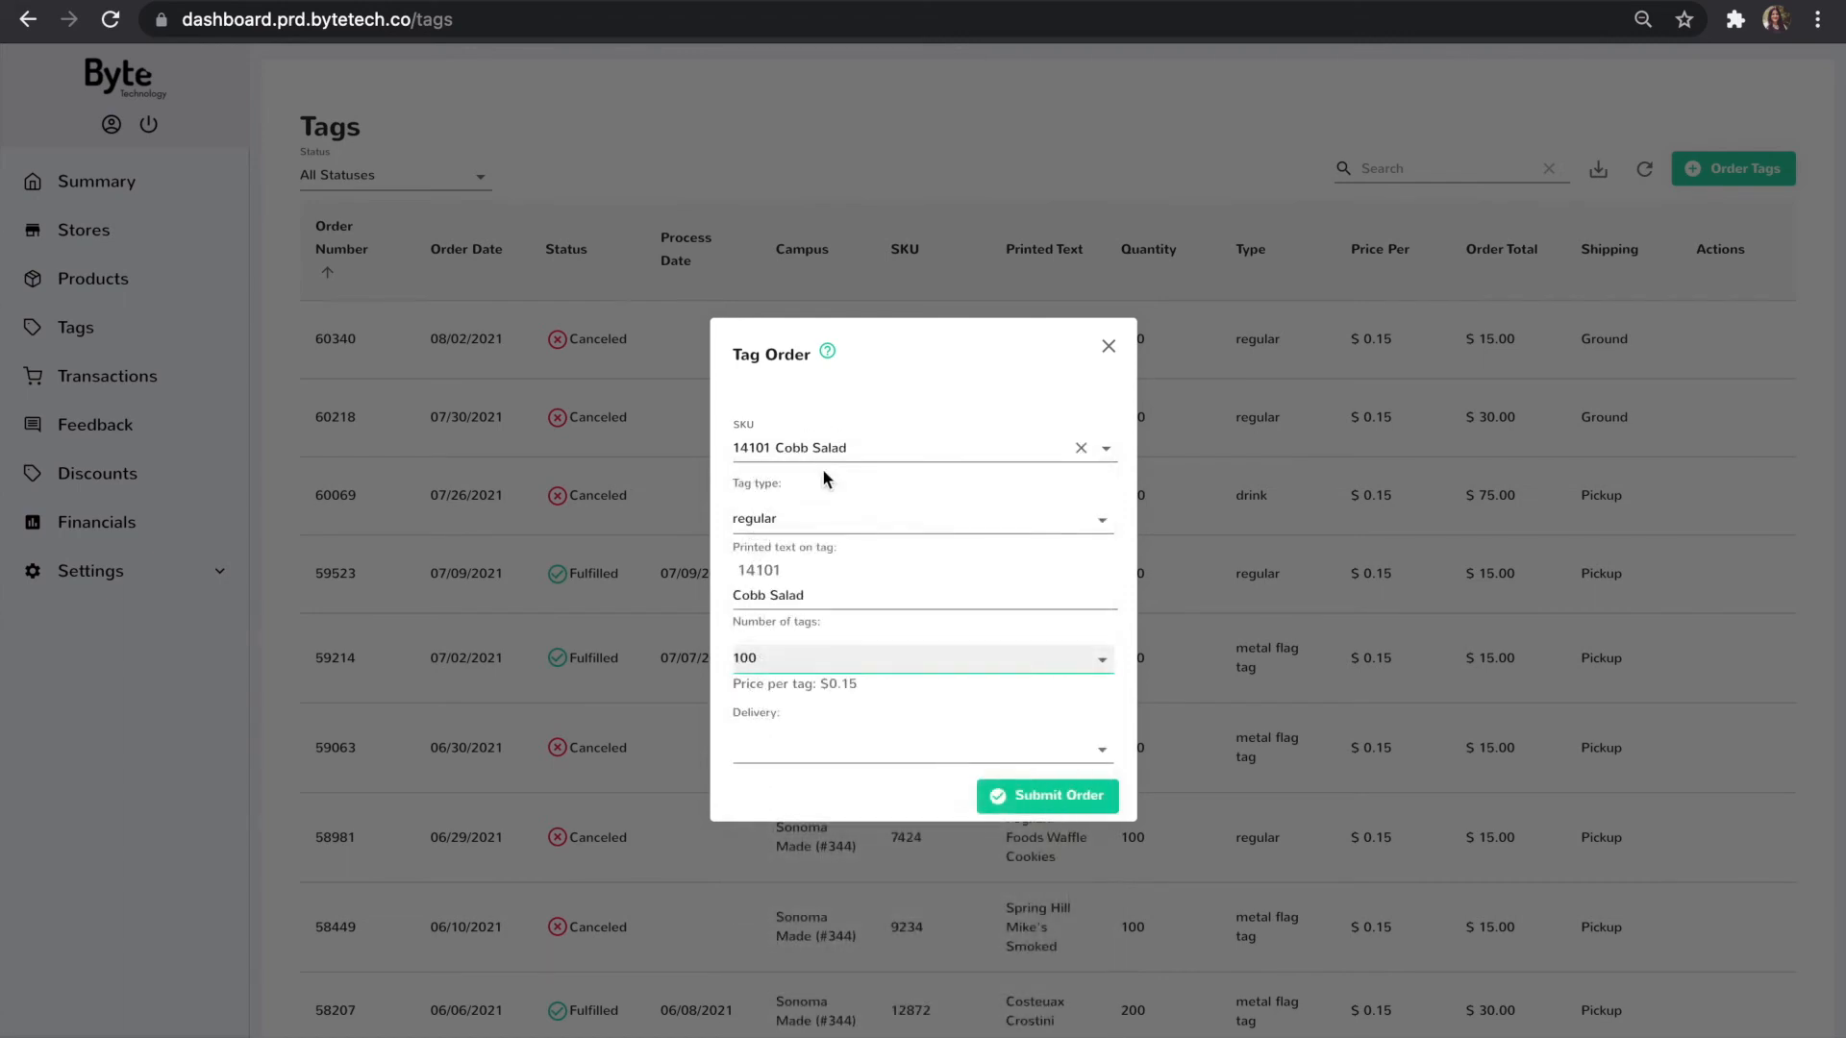
pyautogui.click(862, 748)
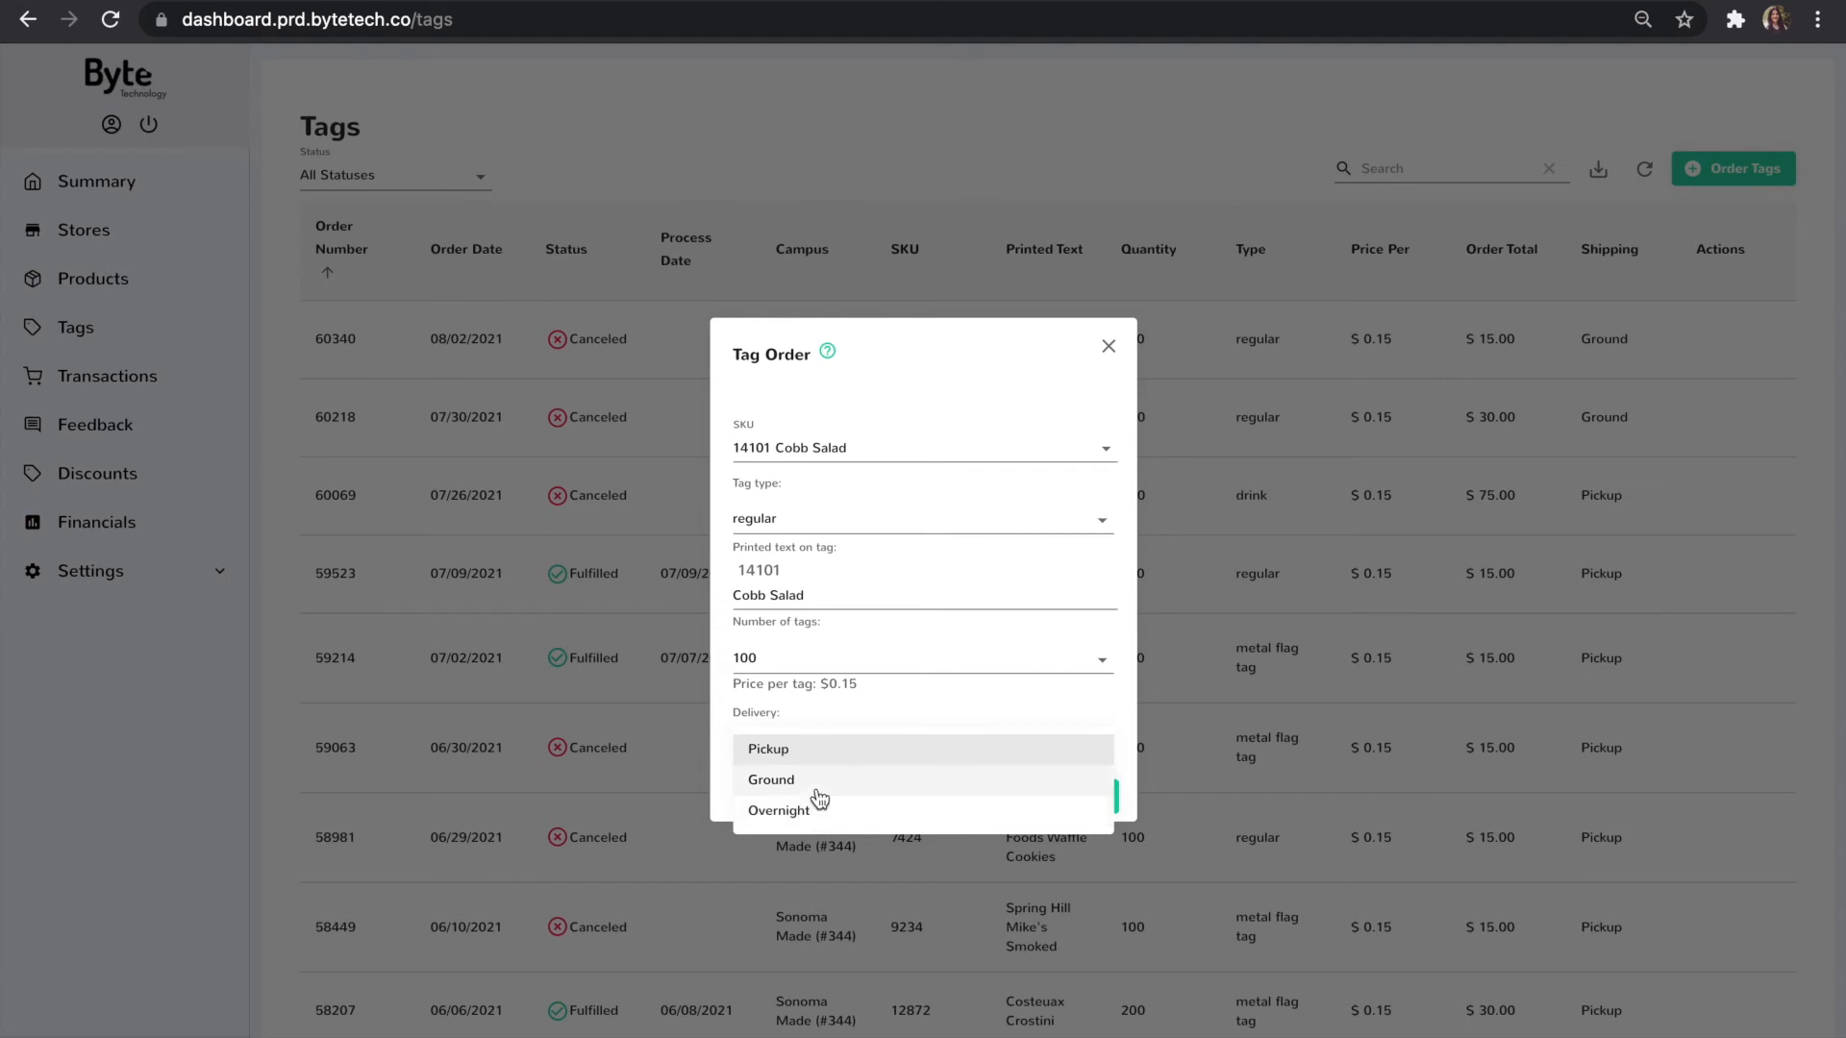
pyautogui.click(811, 781)
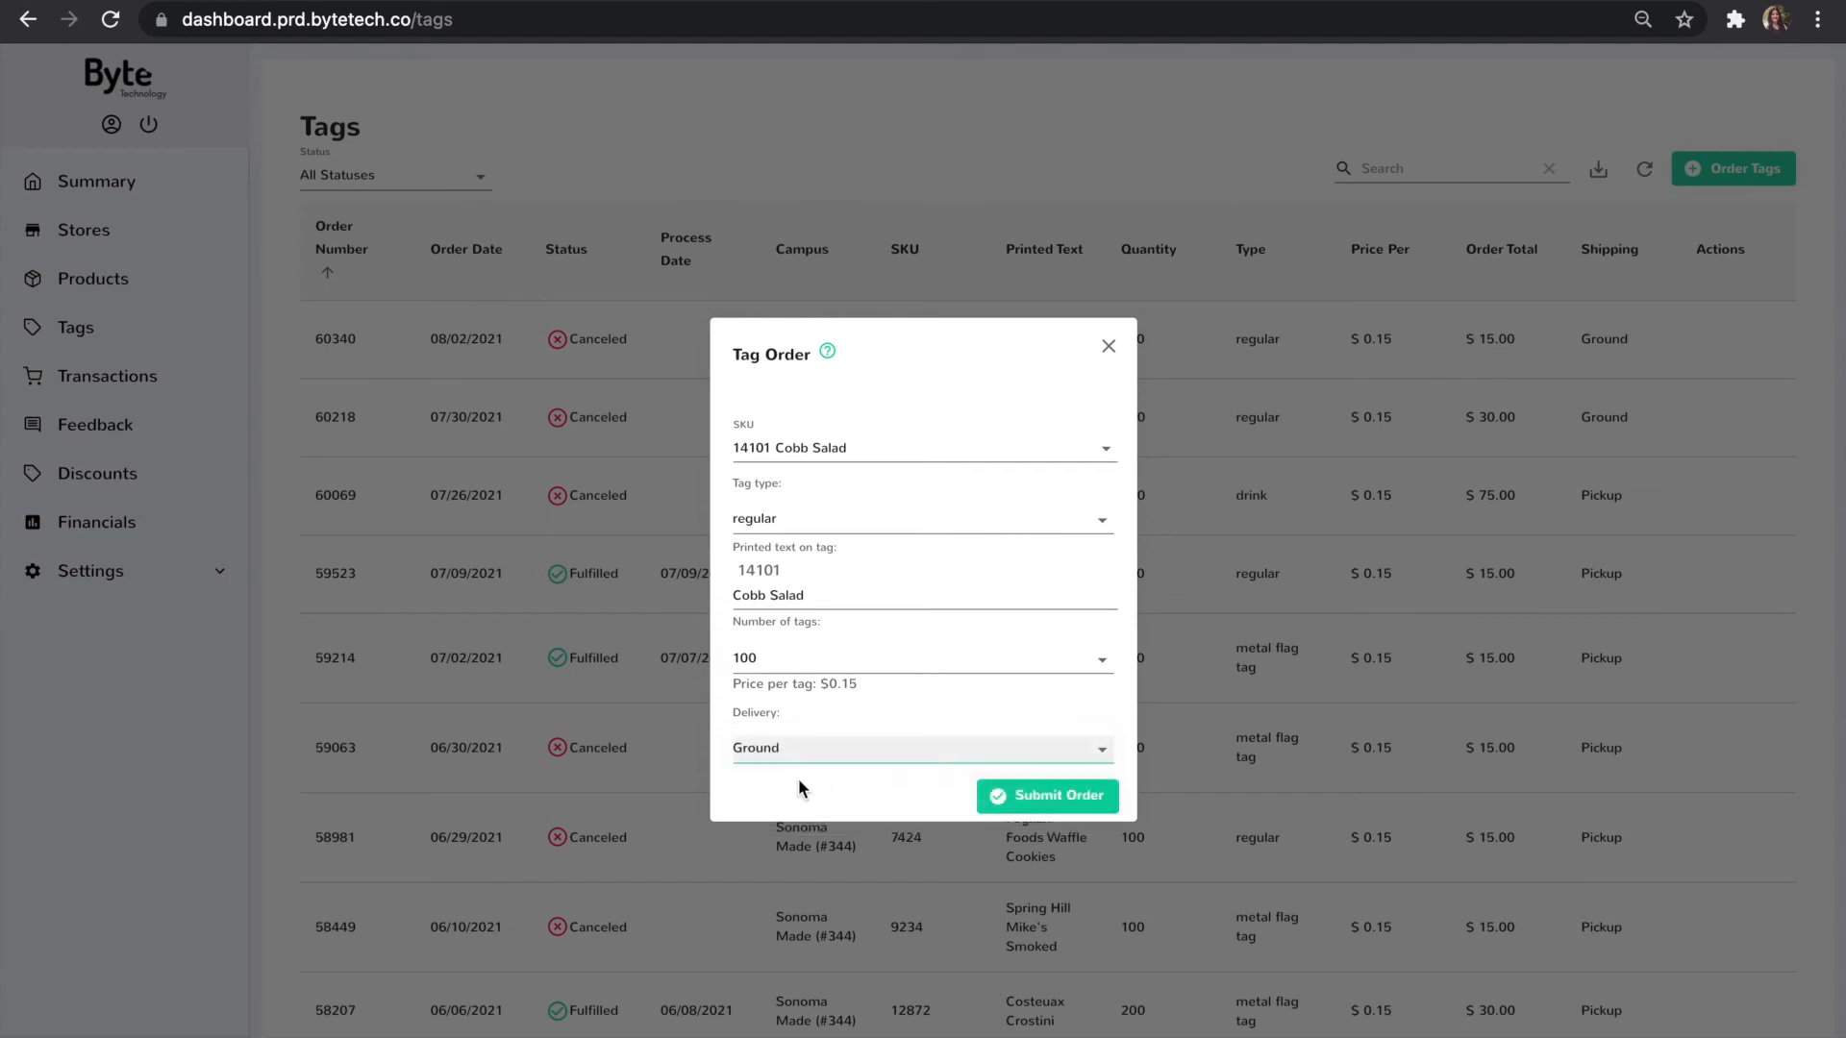
pyautogui.click(1042, 806)
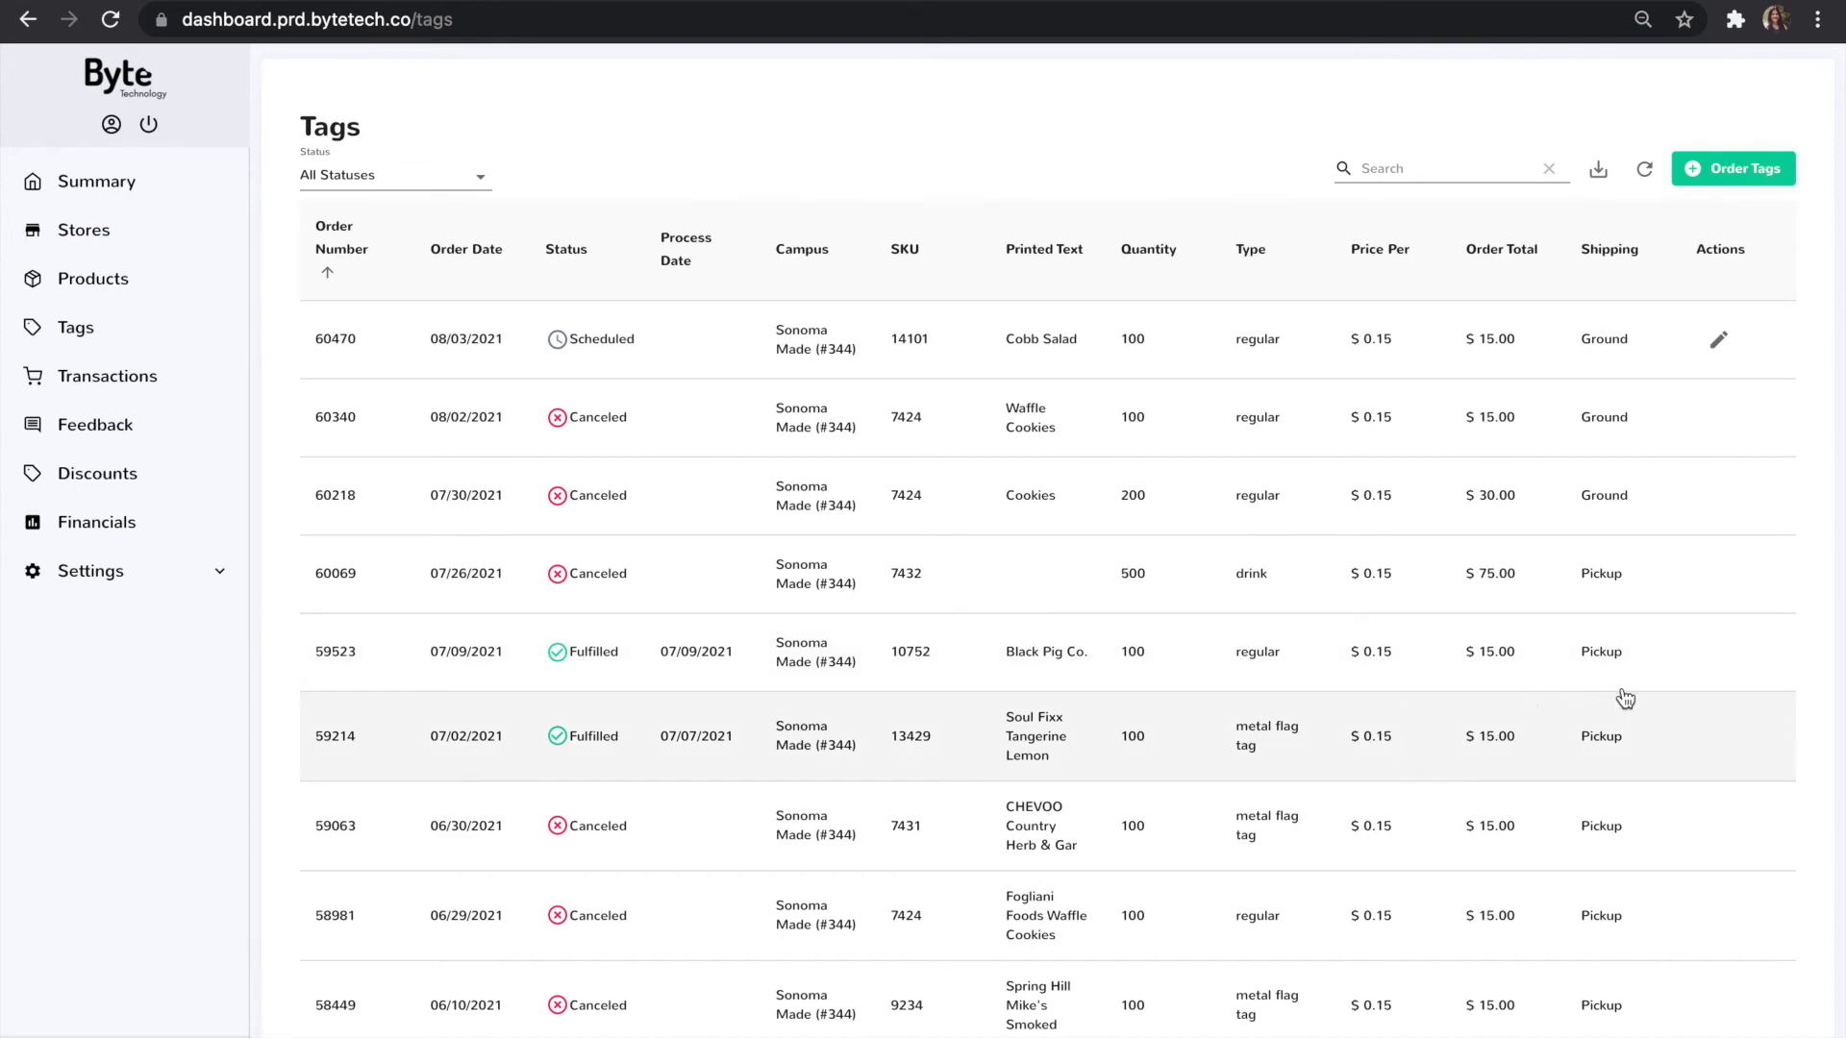
# Review the shipping details of past tag orders and search the tag list for Cobb.
pyautogui.scroll(-5, 1627, 697)
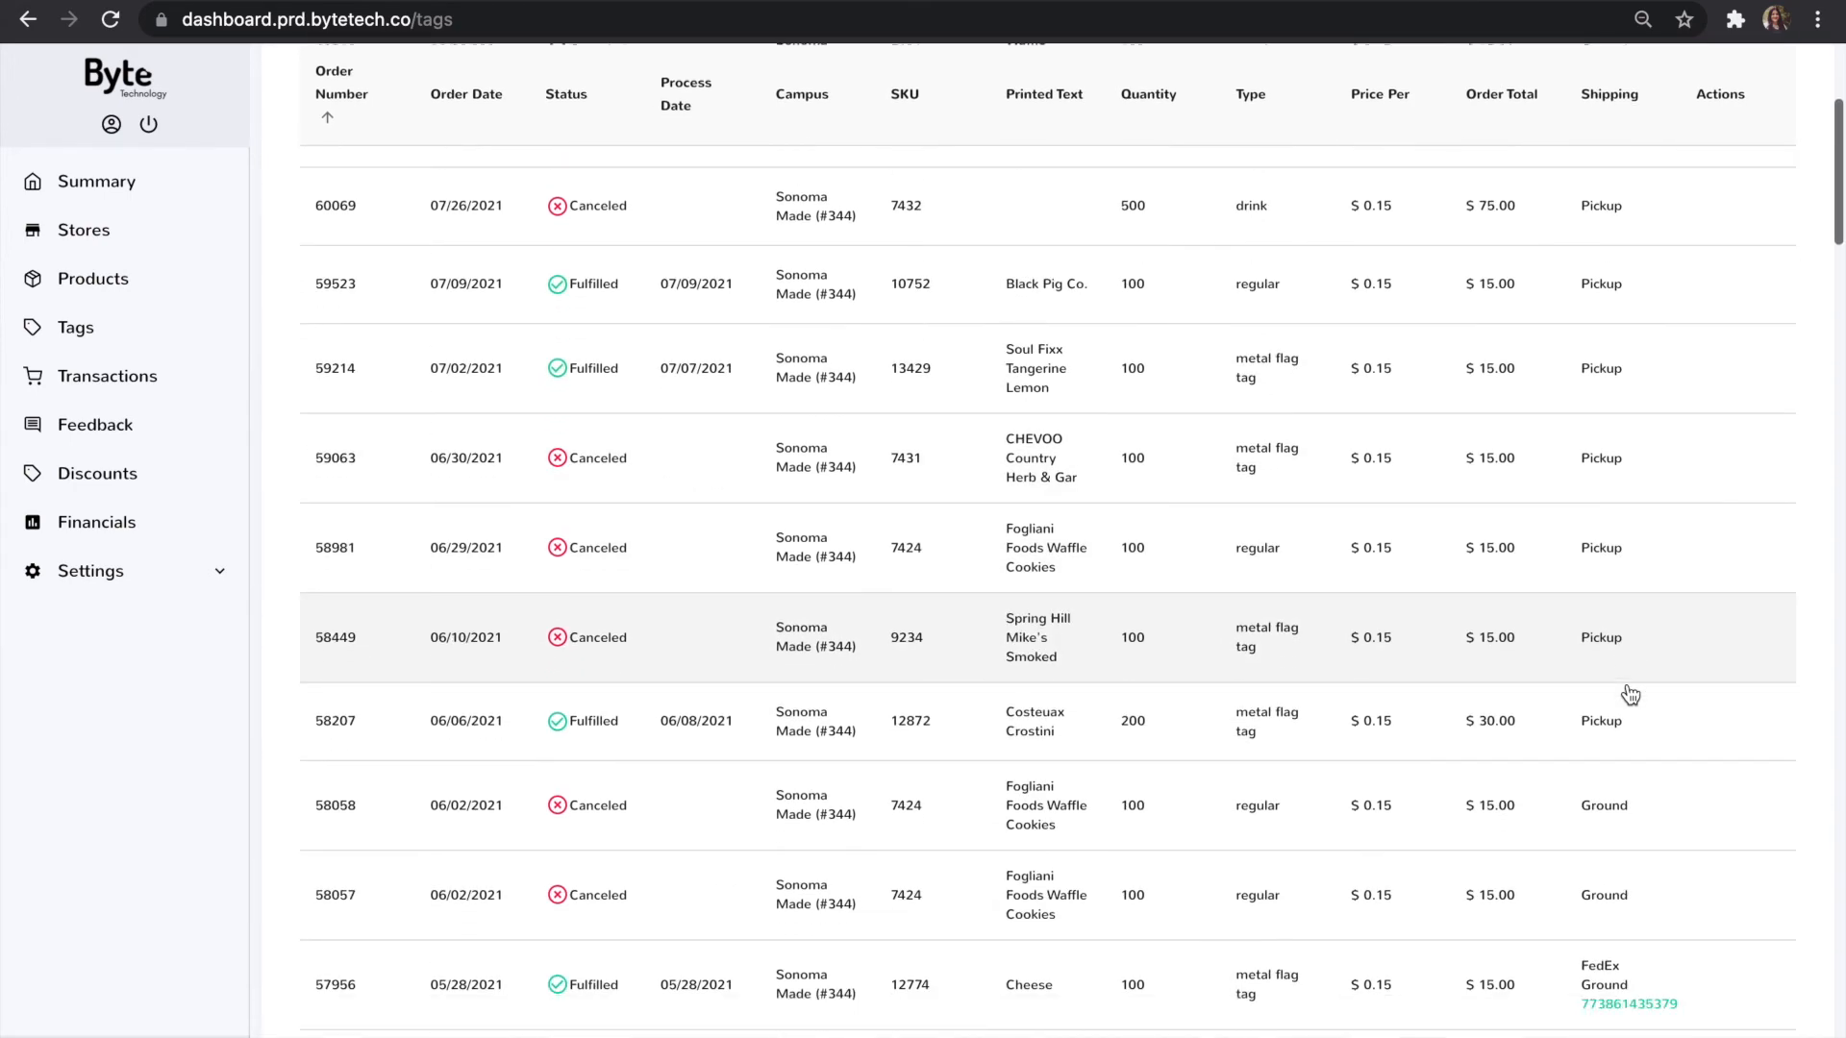
pyautogui.scroll(-2, 1630, 694)
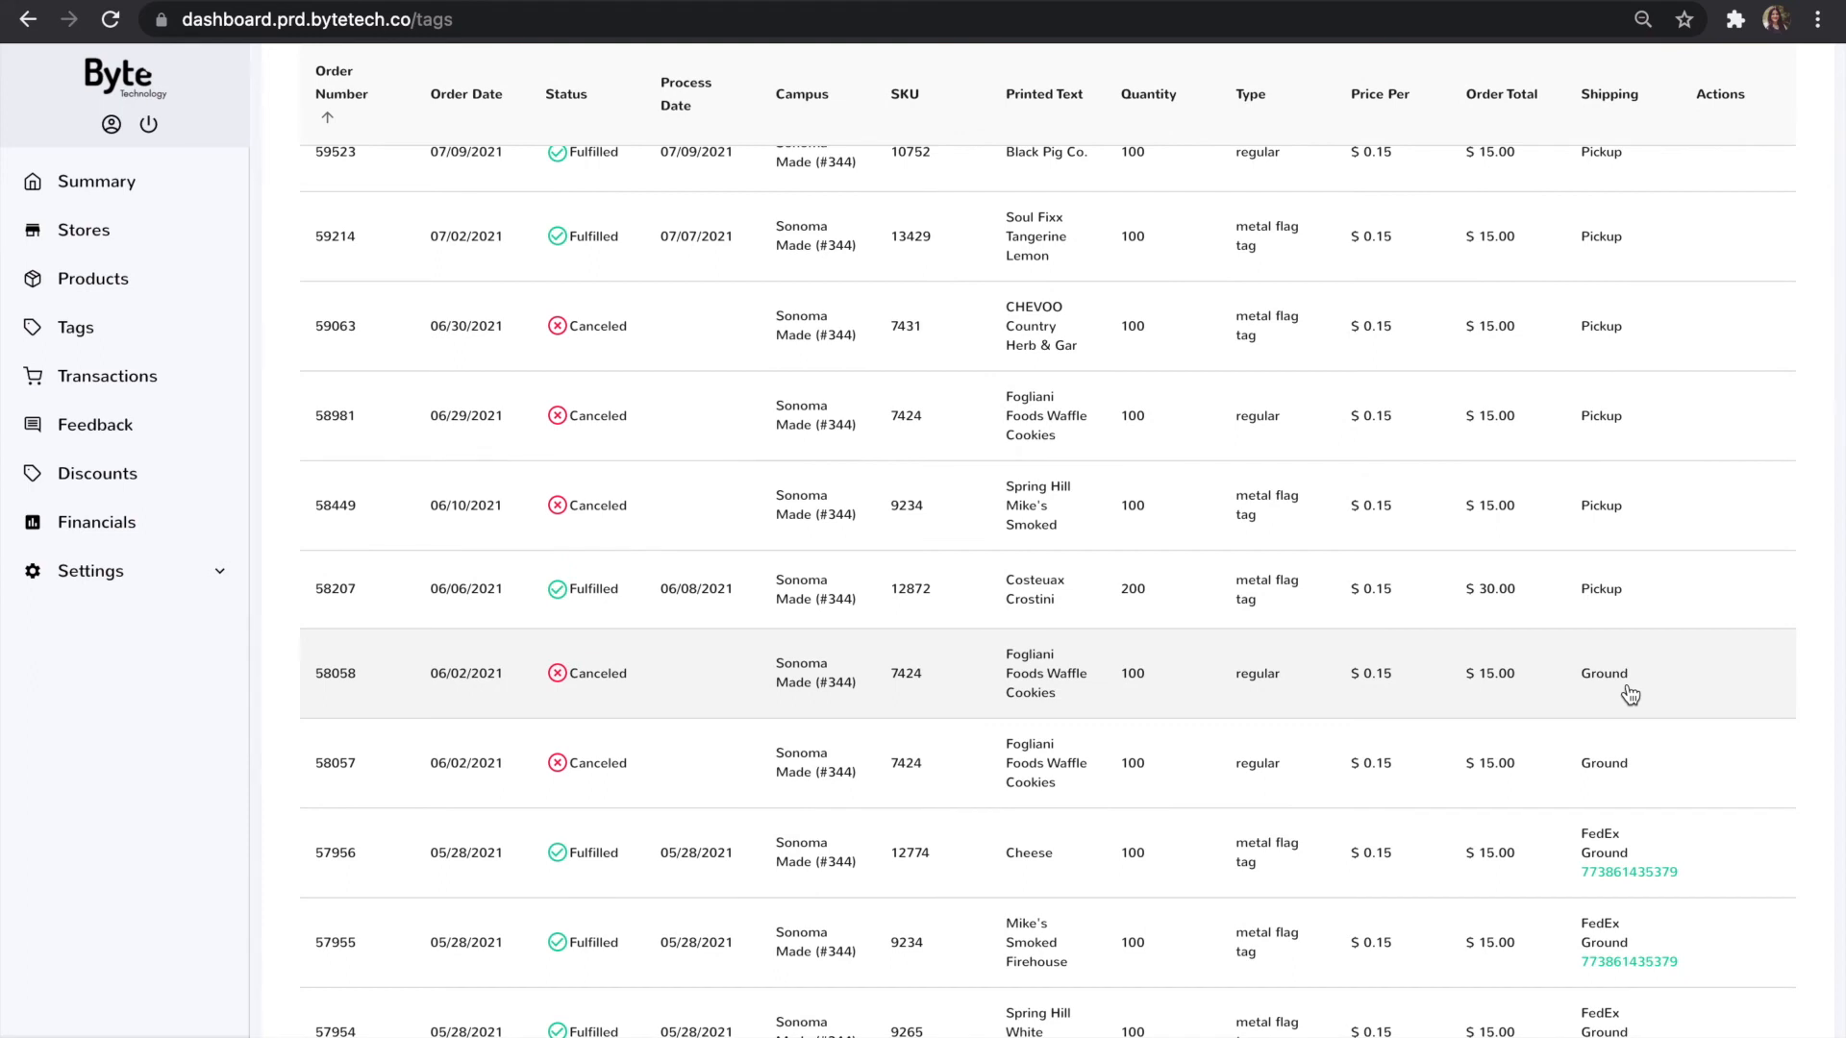
pyautogui.scroll(-1, 1653, 698)
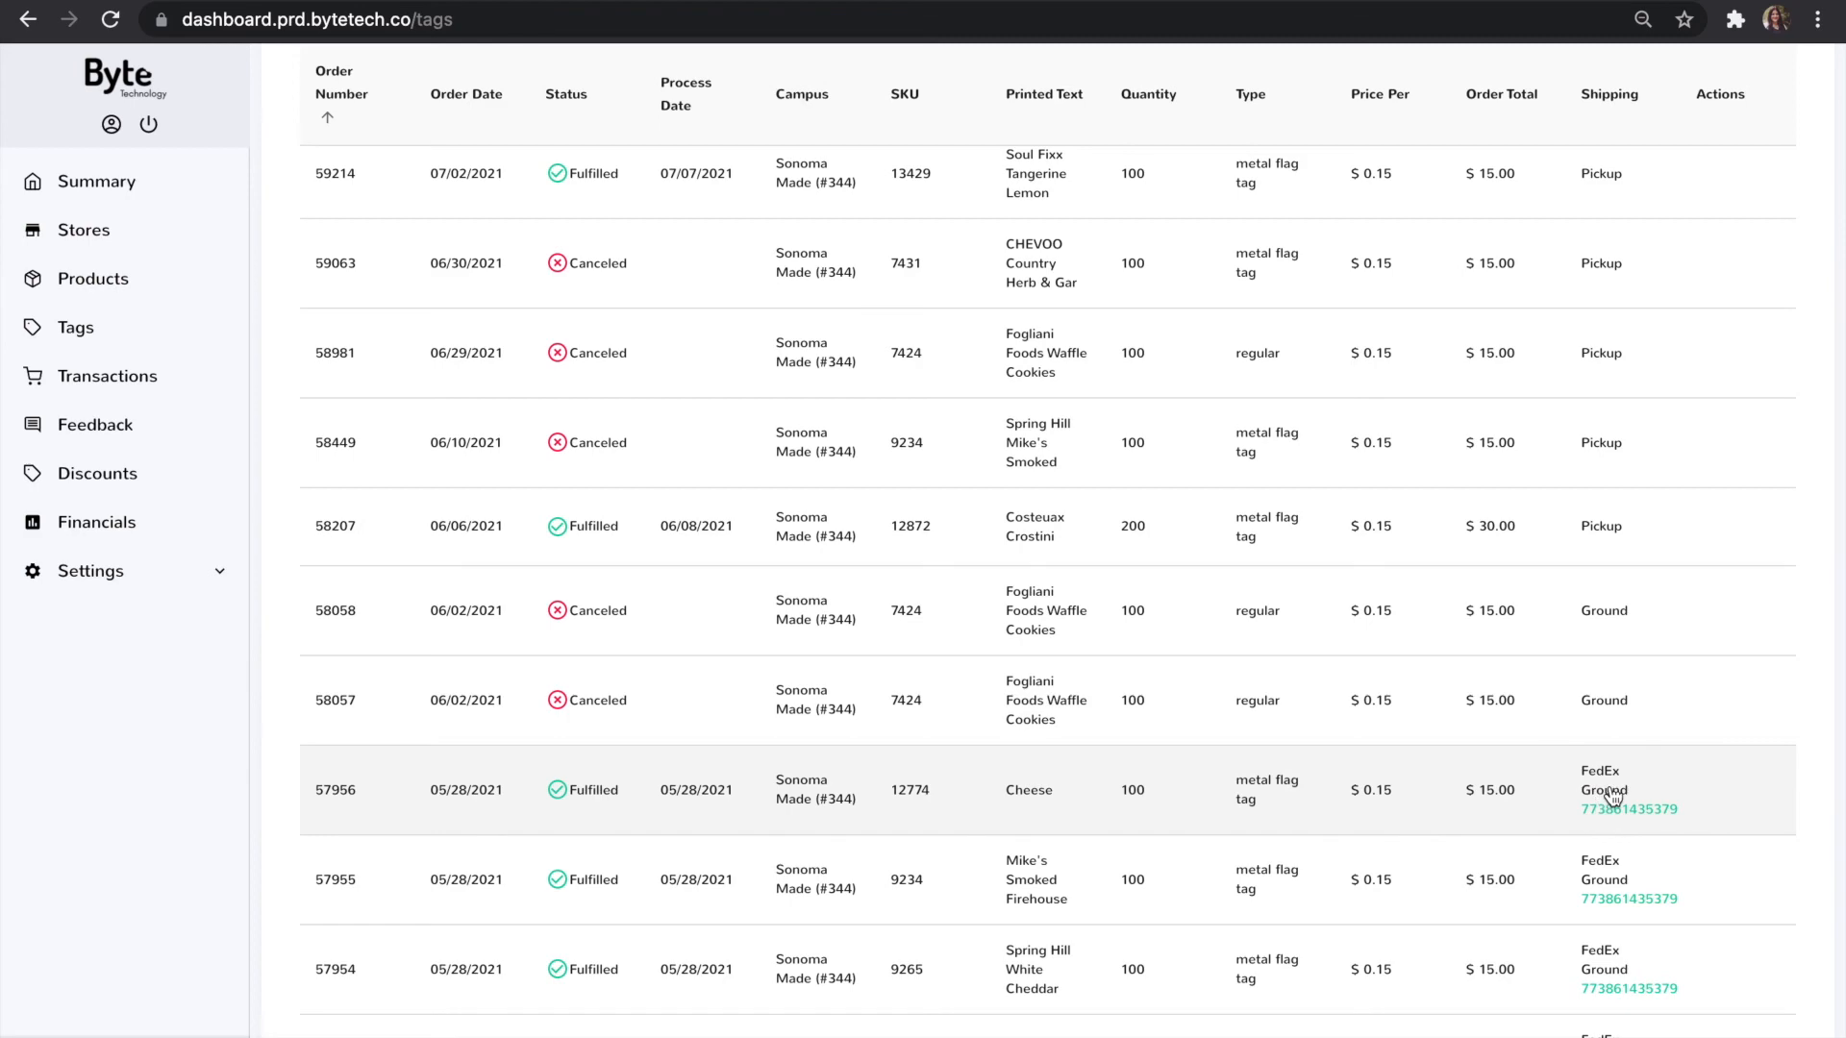
pyautogui.scroll(5, 1666, 696)
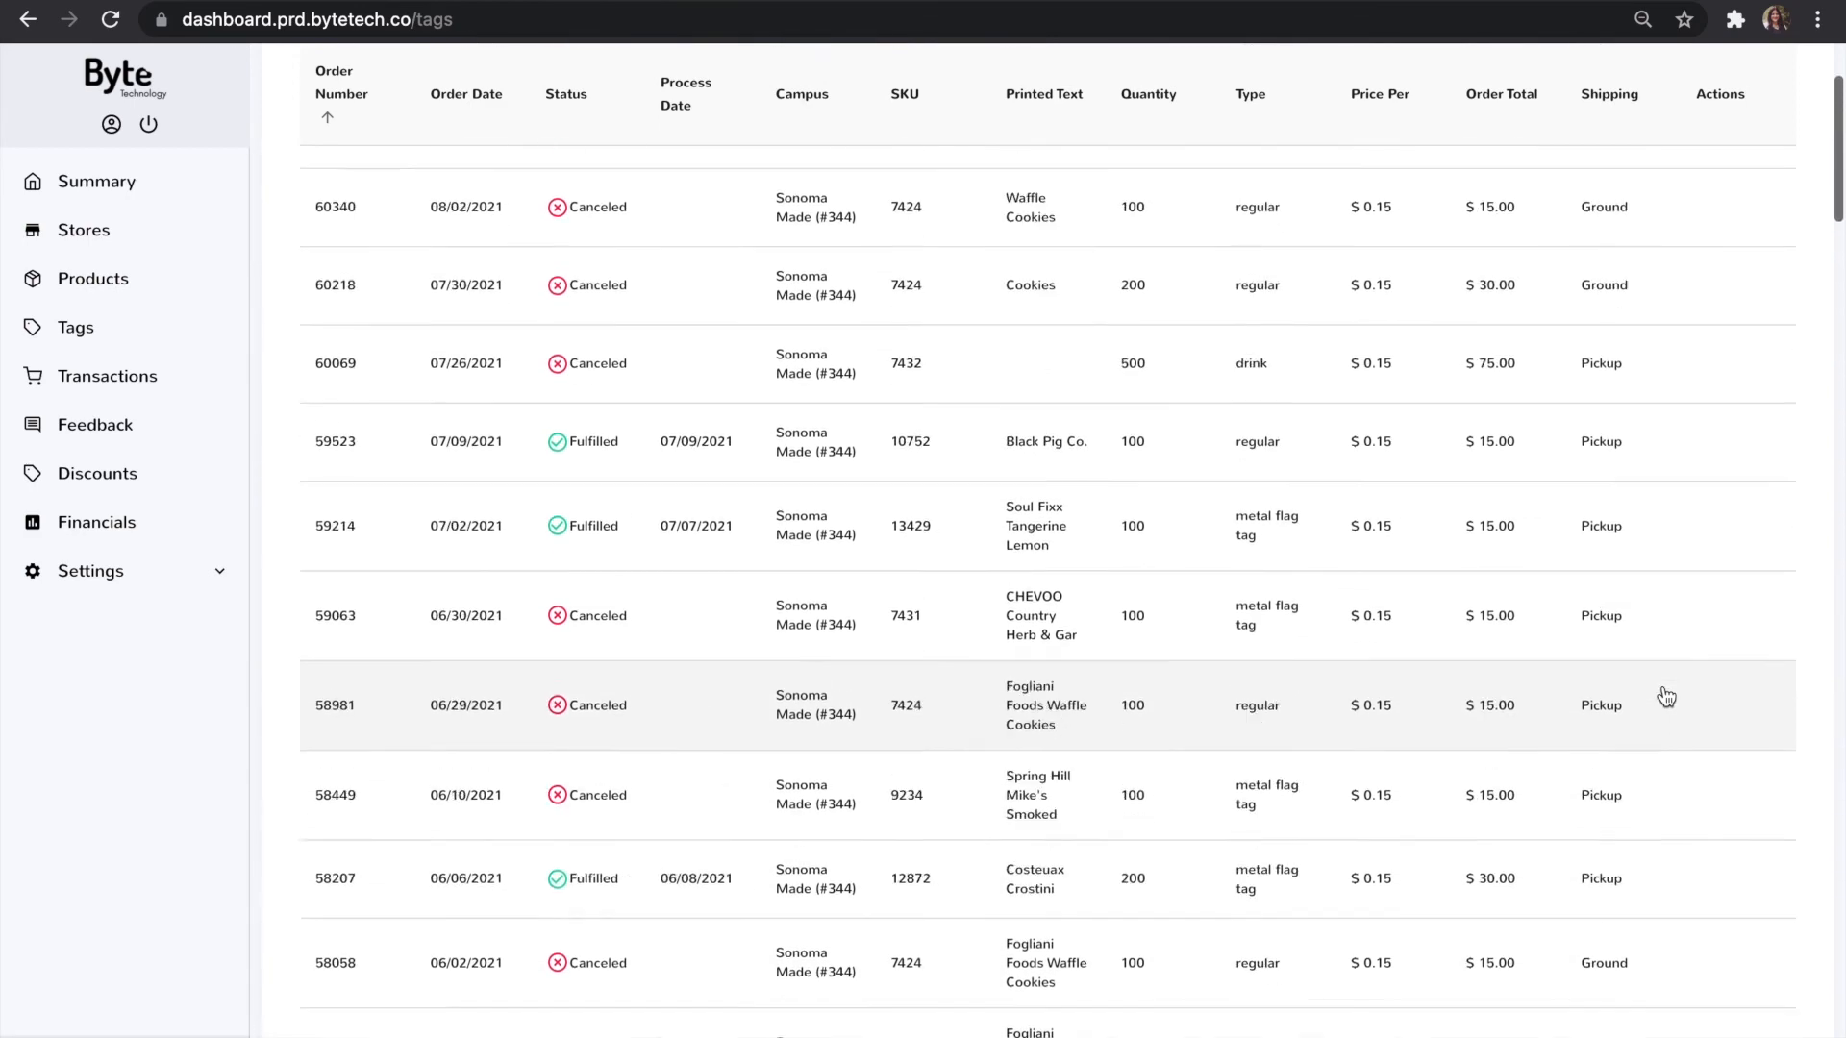
pyautogui.scroll(4, 1666, 696)
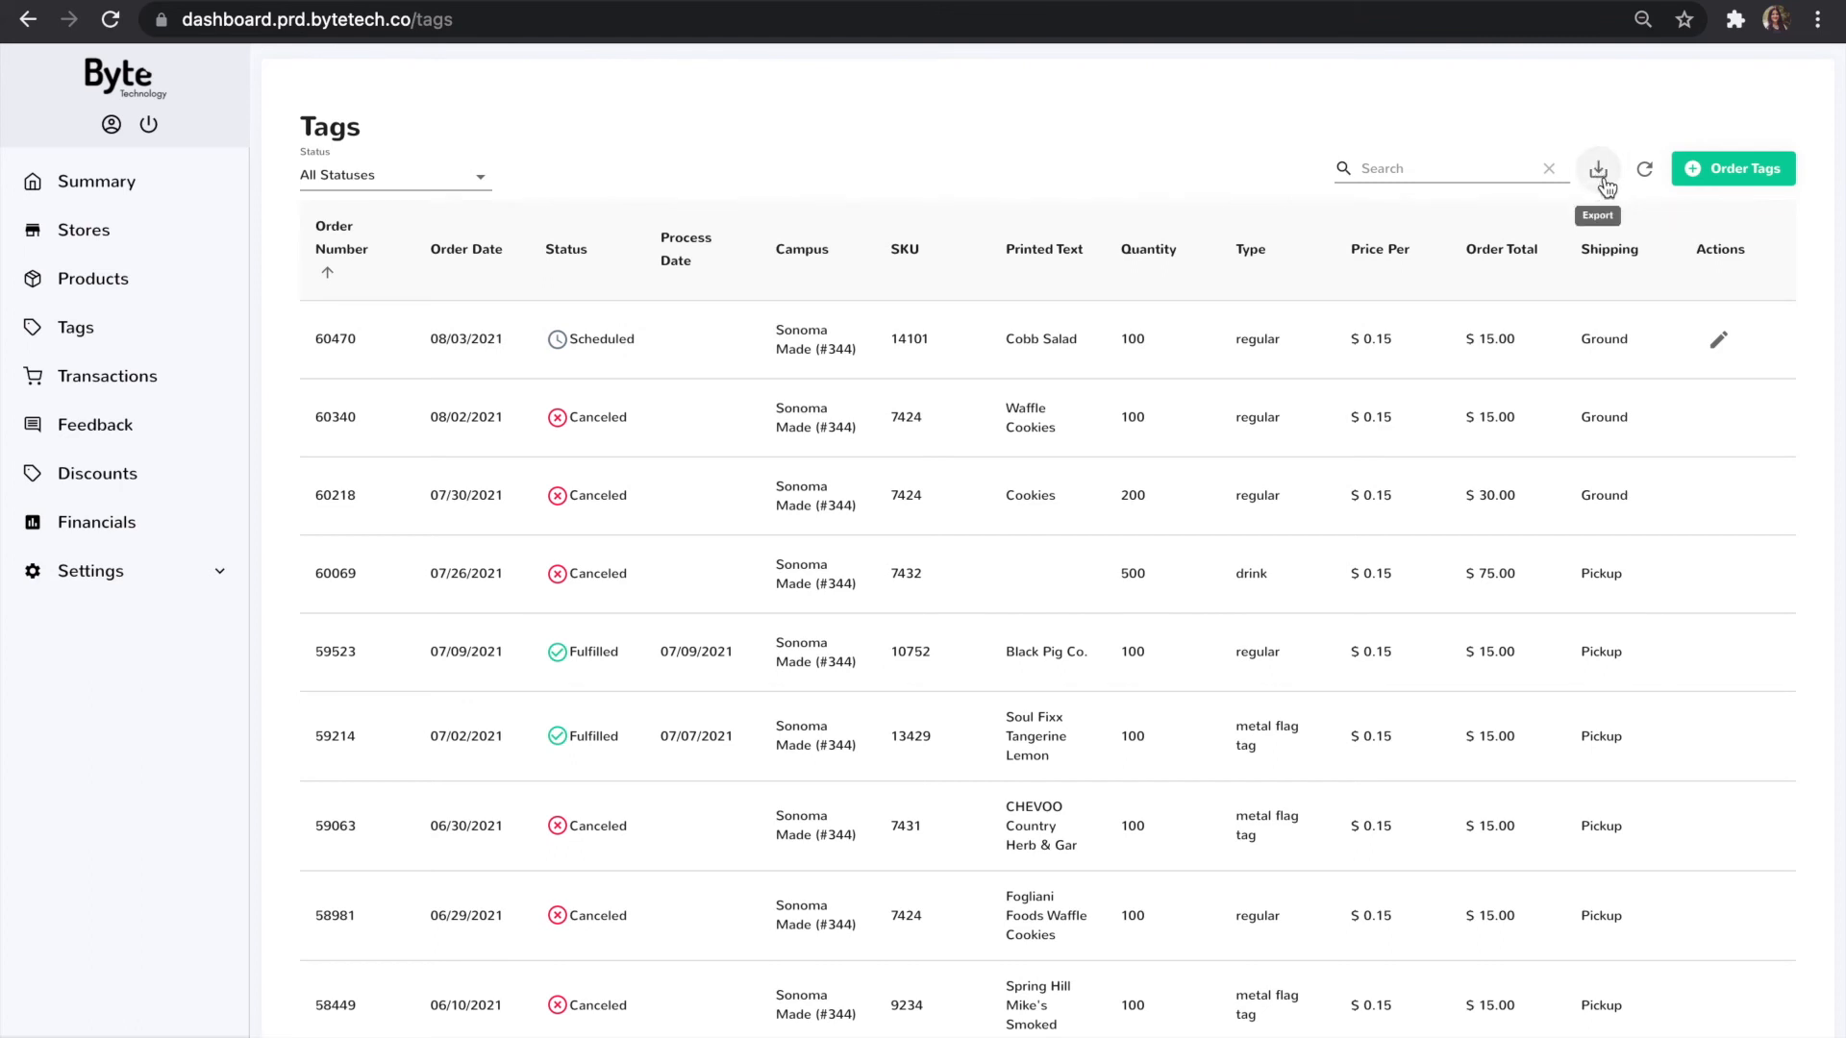
pyautogui.click(1434, 169)
pyautogui.write('Cobb')
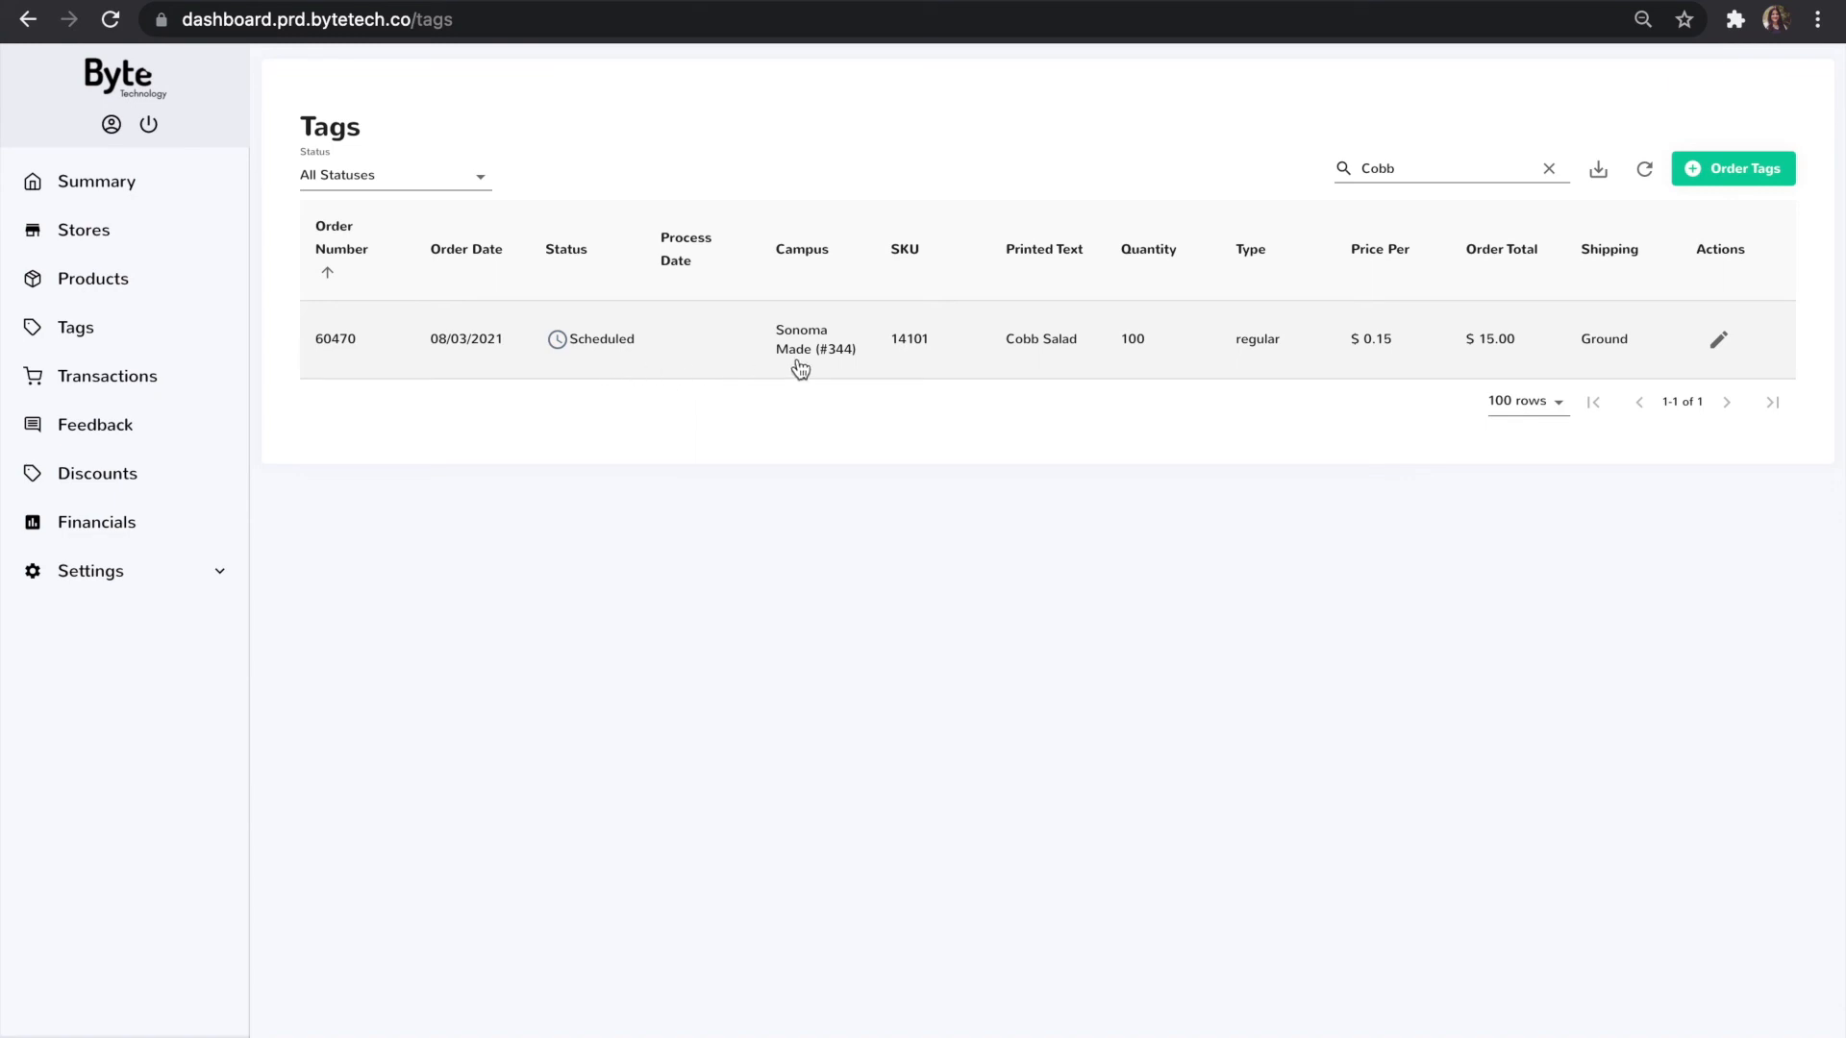
# Try the microwave safe tag type on the scheduled Cobb Salad order, and cancel the order with confirmation.
pyautogui.click(1719, 348)
pyautogui.click(829, 508)
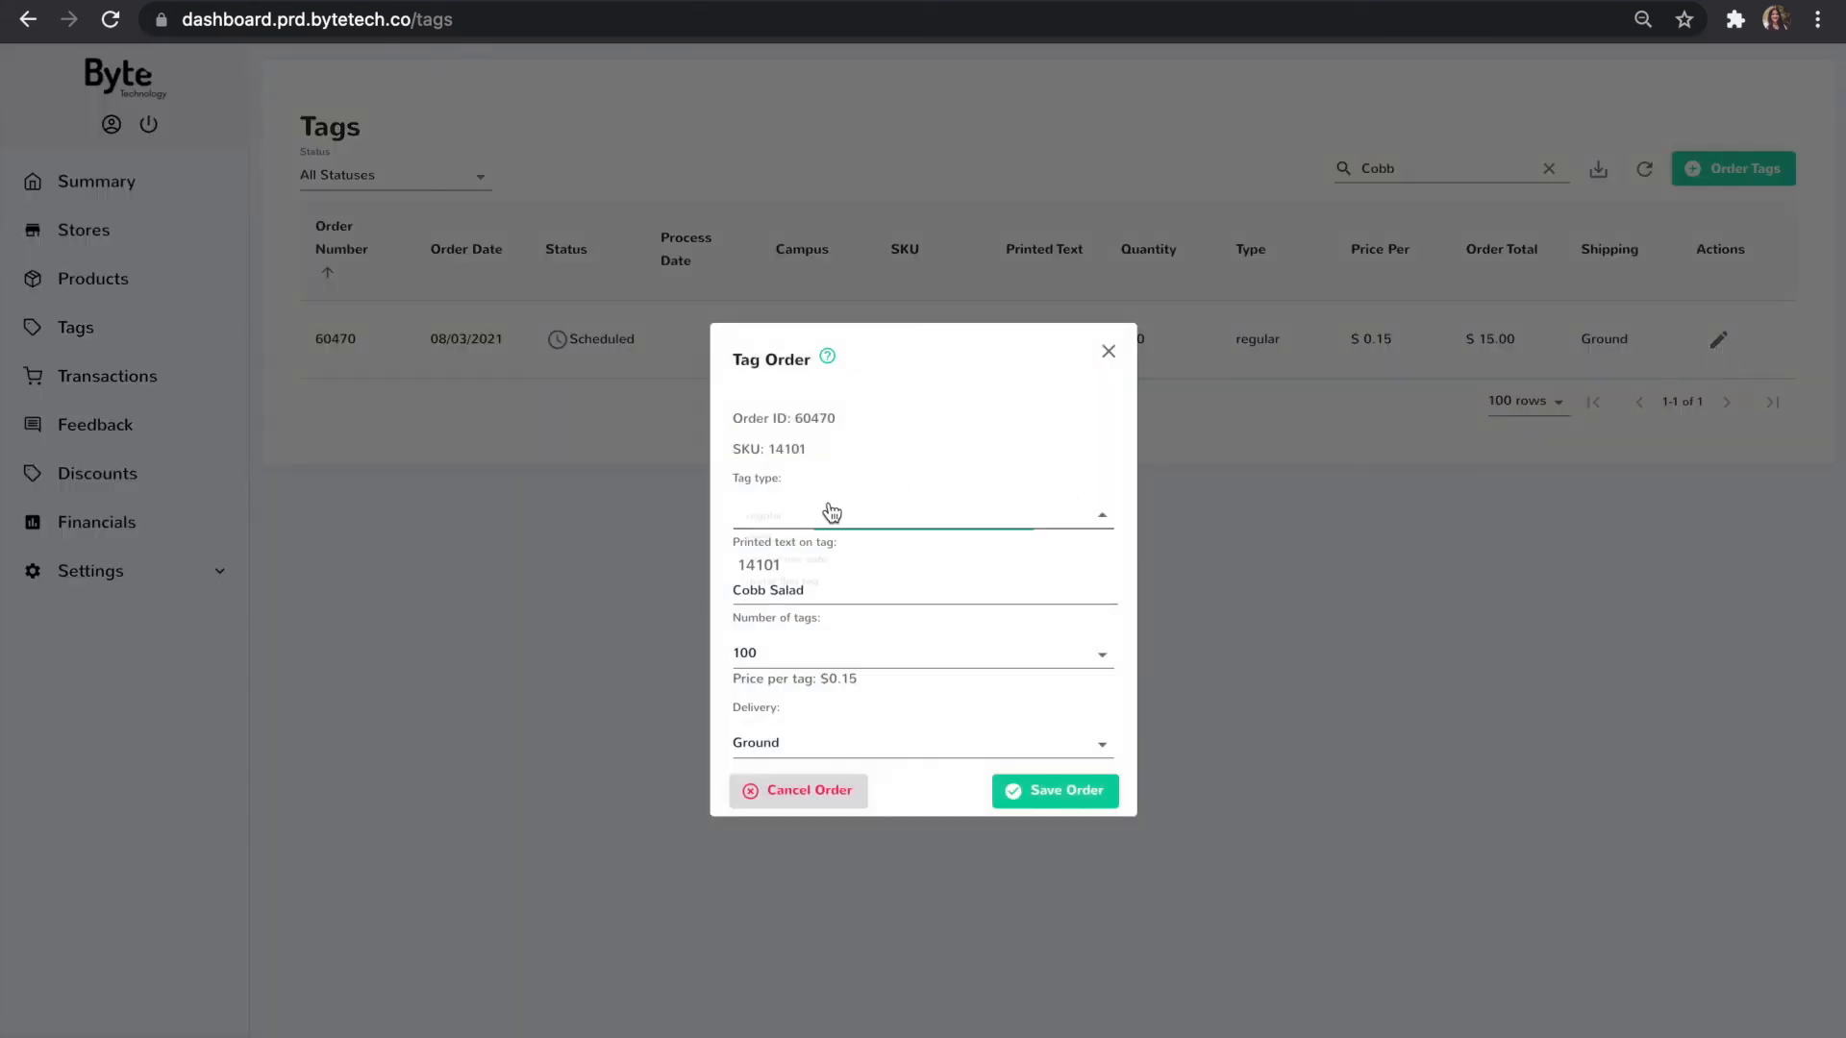
pyautogui.click(816, 553)
pyautogui.click(819, 517)
pyautogui.click(817, 548)
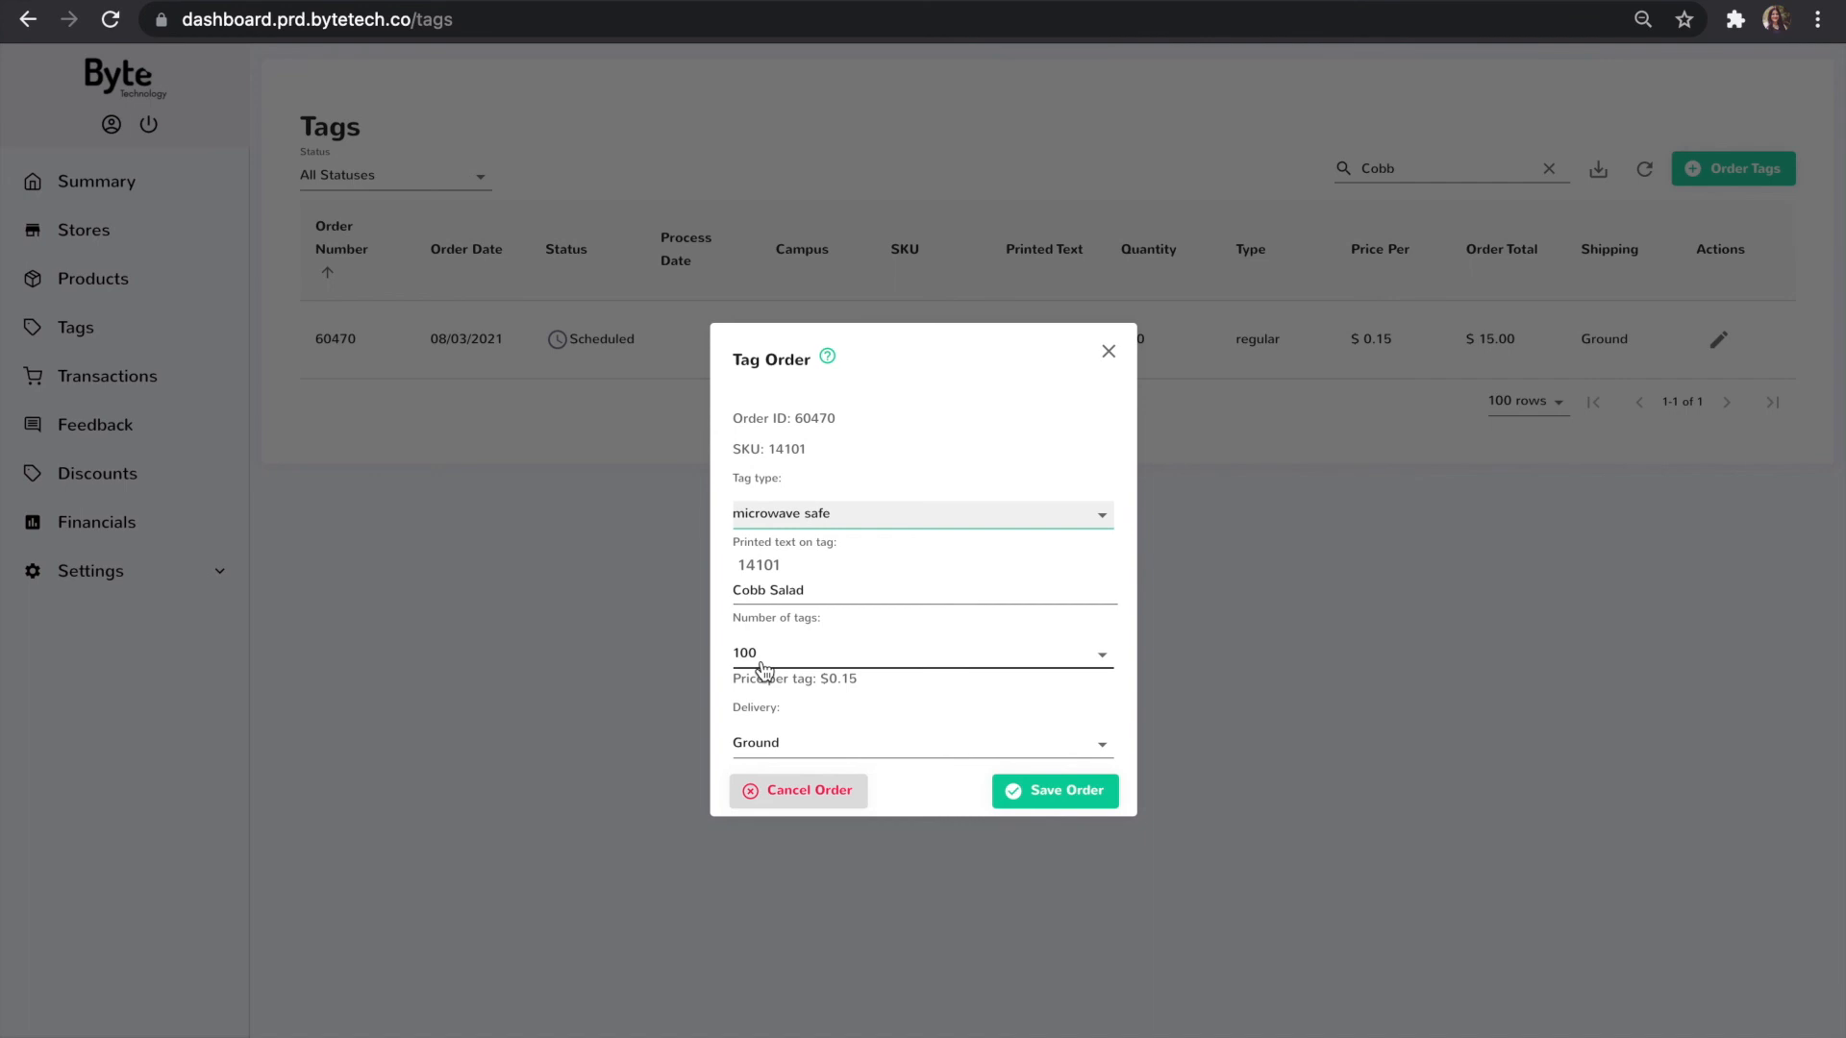
pyautogui.click(783, 794)
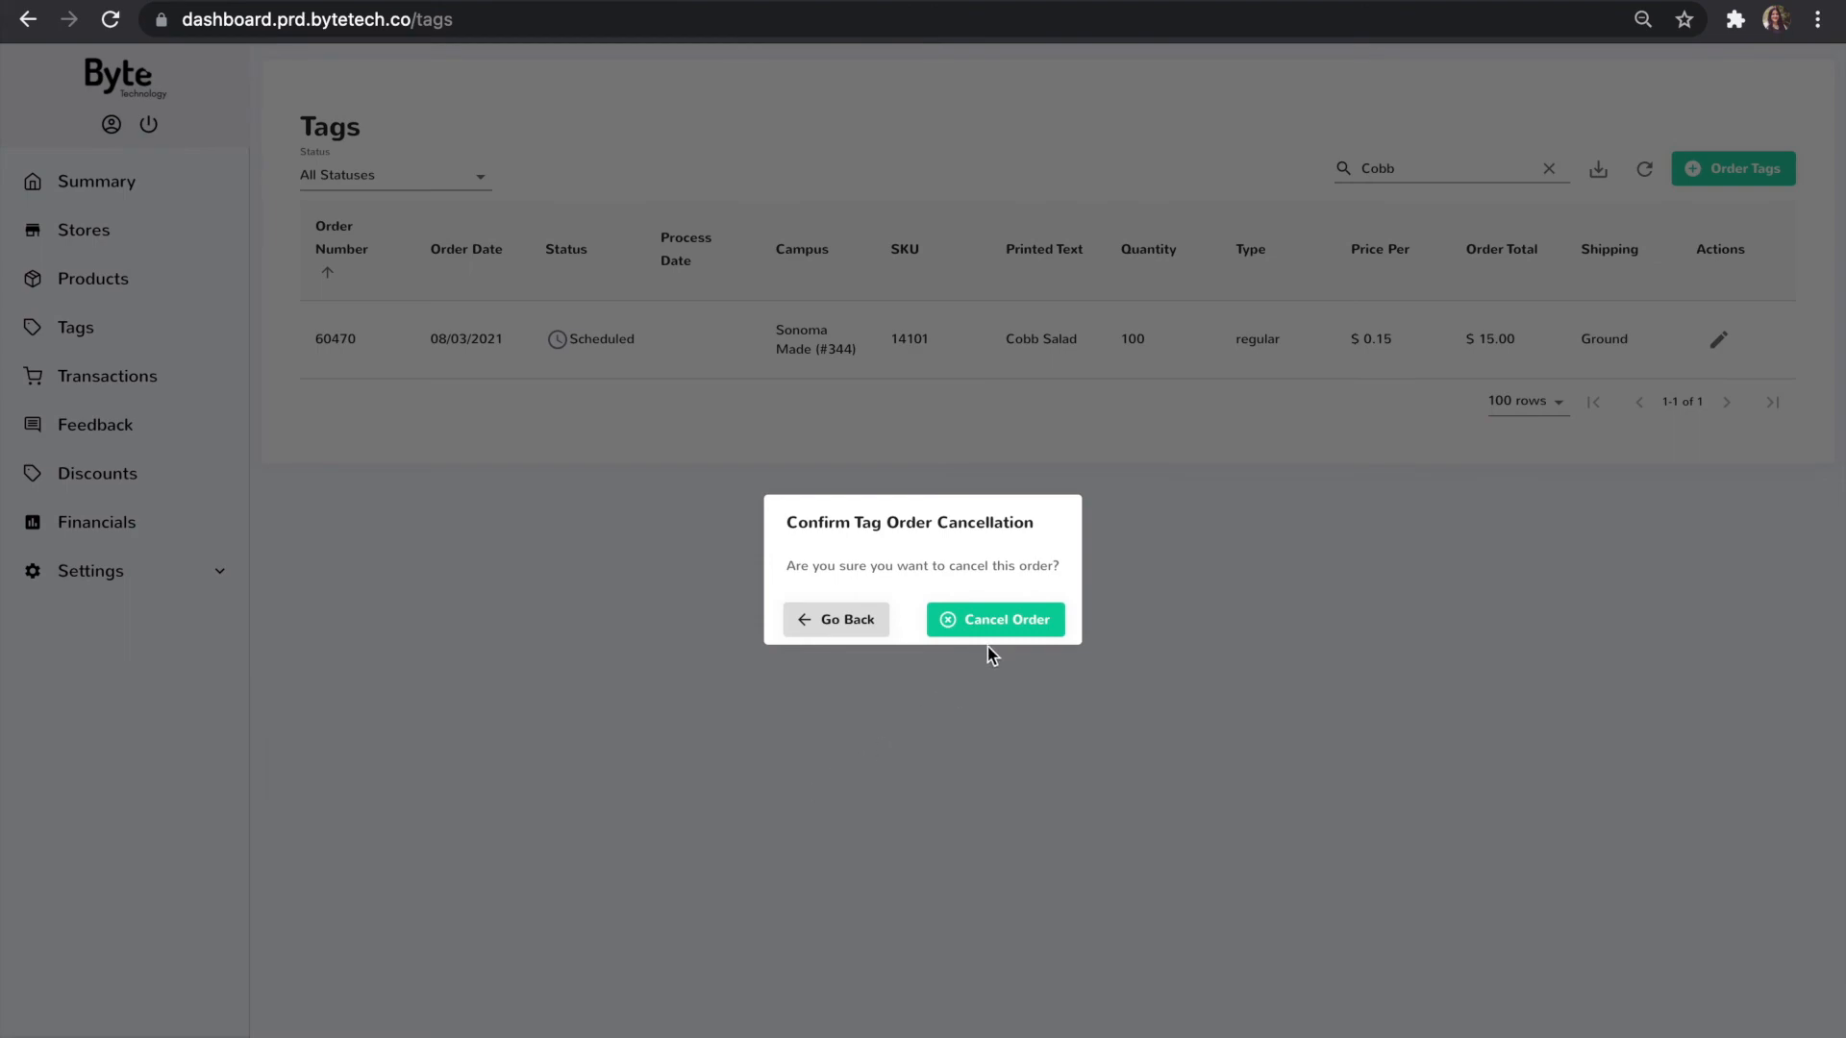
pyautogui.click(1001, 627)
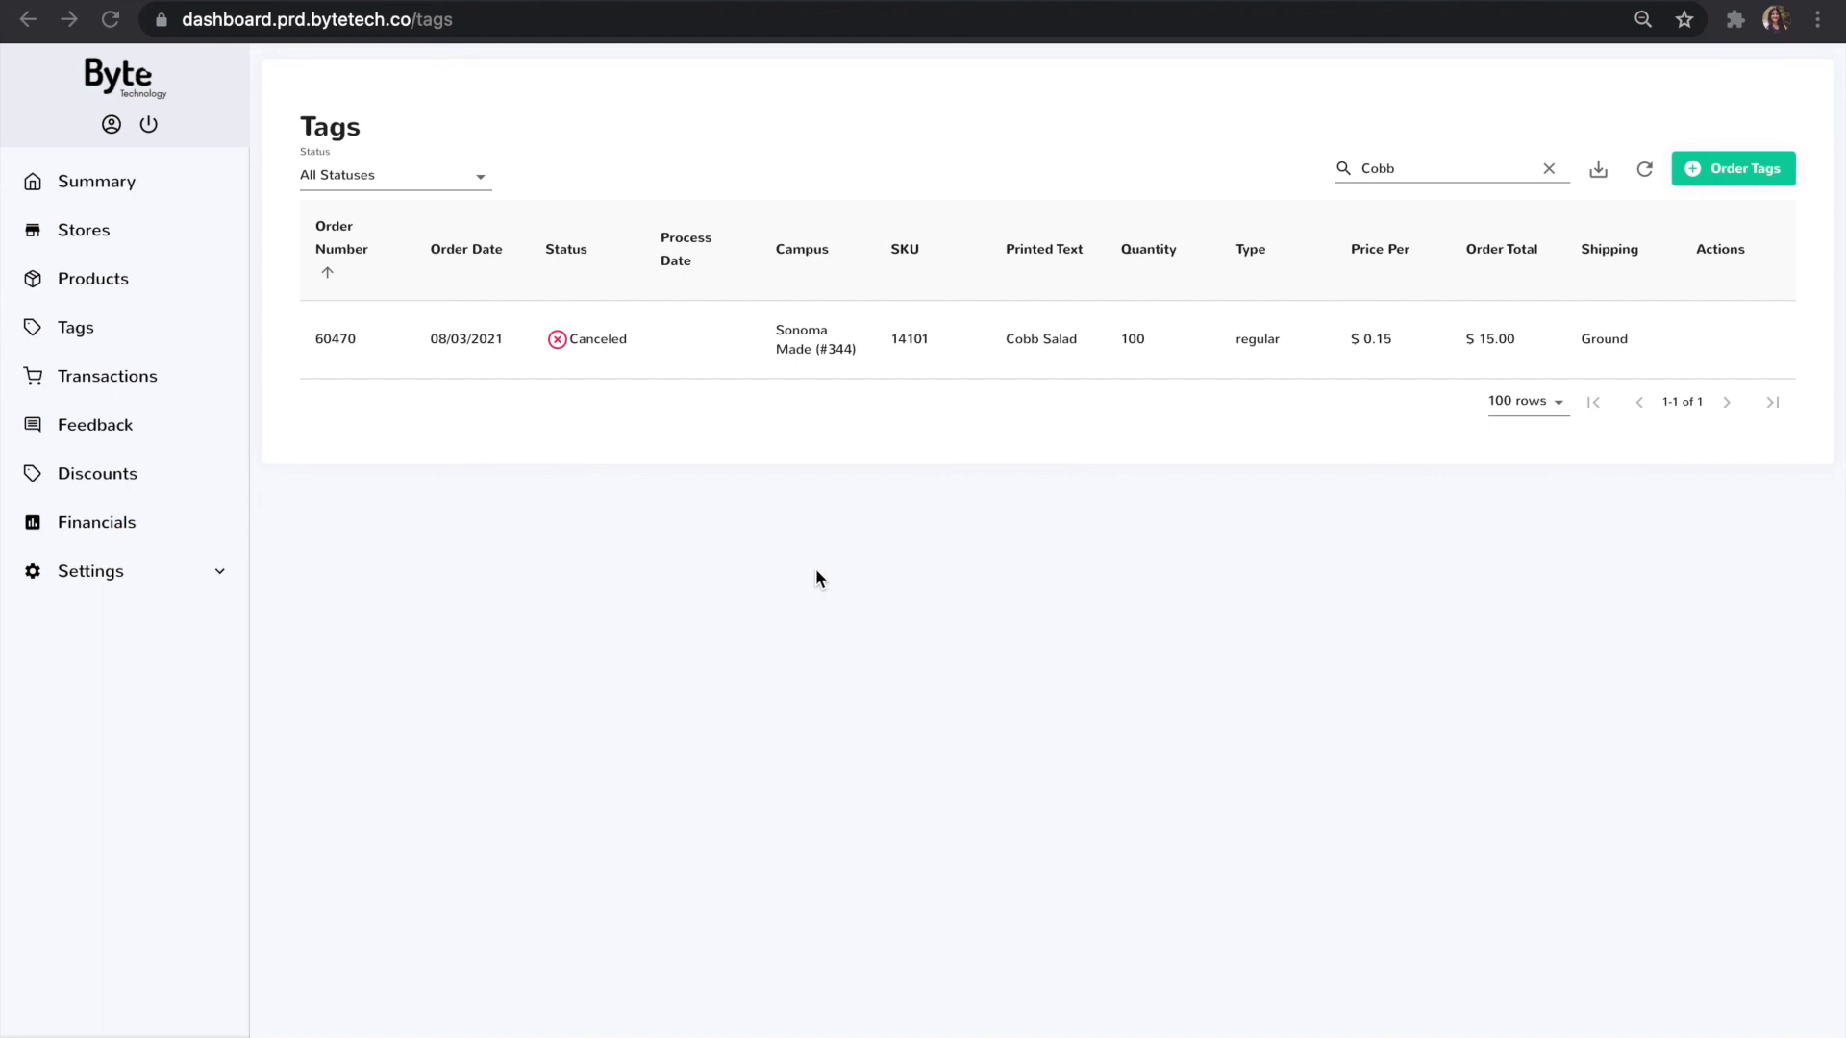
# Open the Sonoma Made campus (ID 344) for editing in the account settings and inspect its tag shipping address.
pyautogui.click(113, 578)
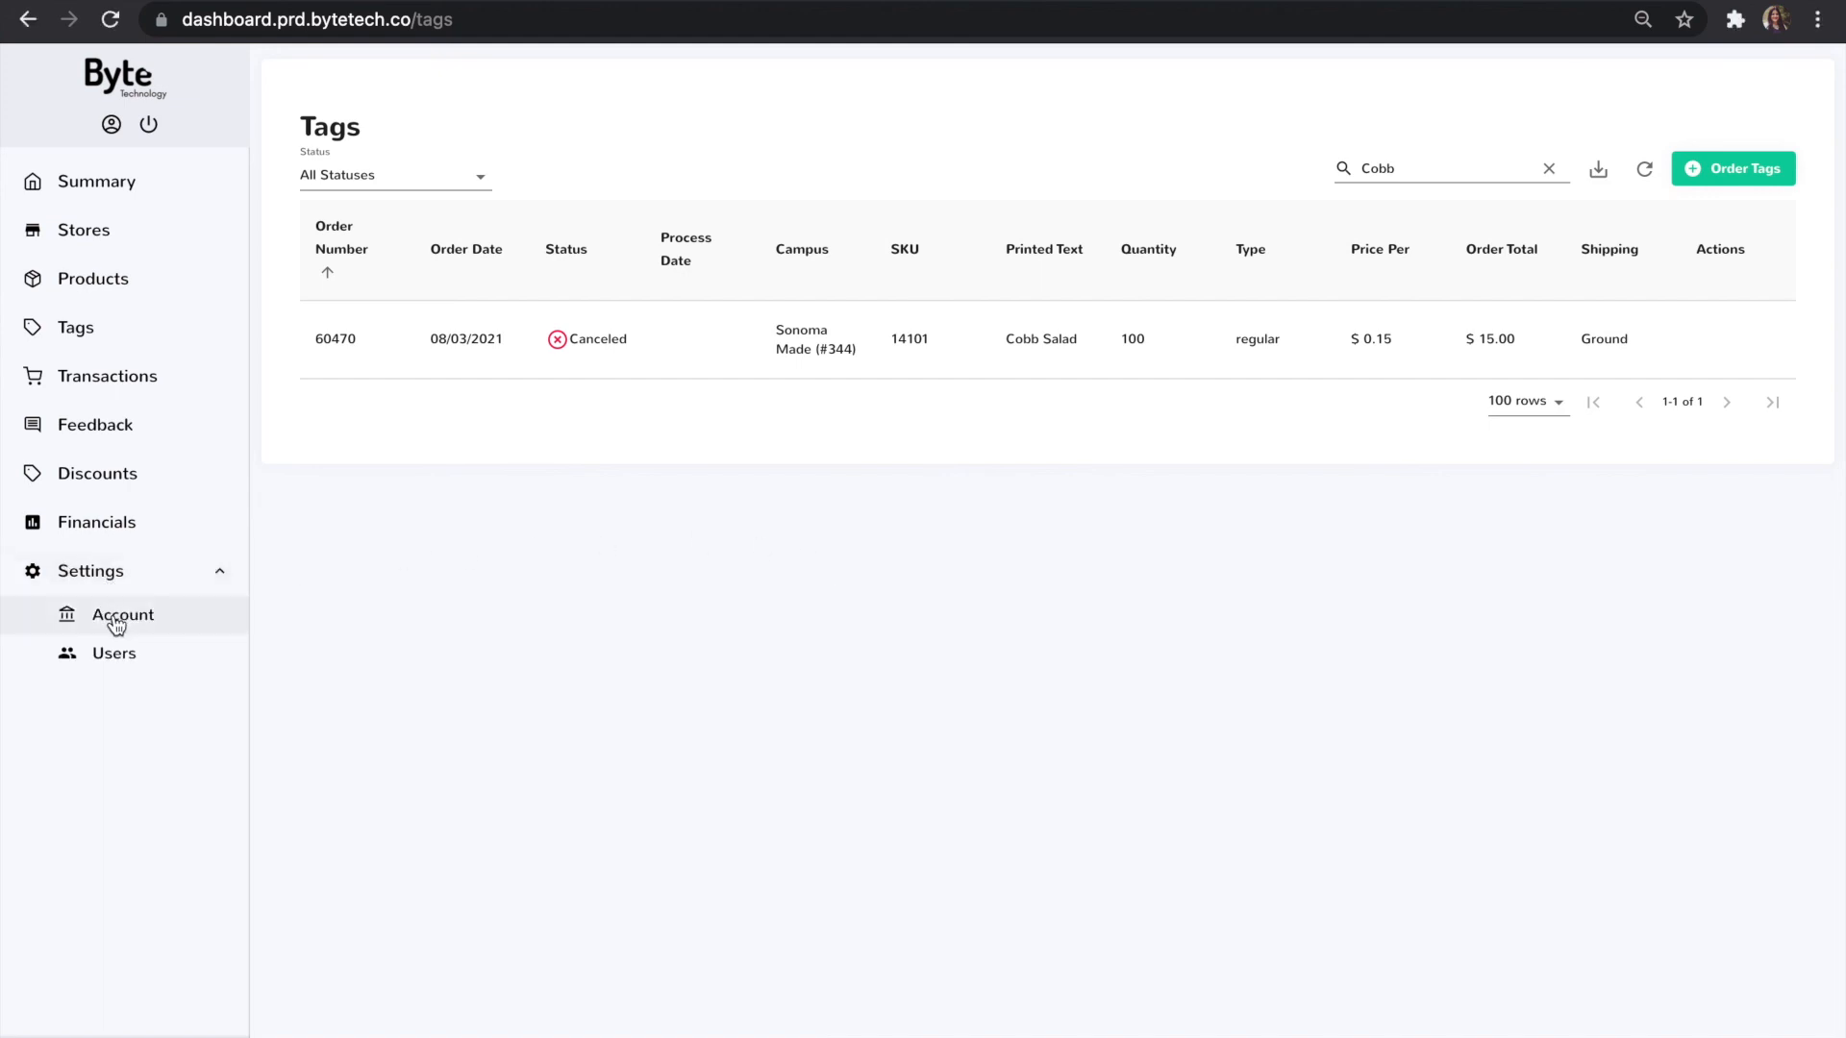
pyautogui.click(116, 626)
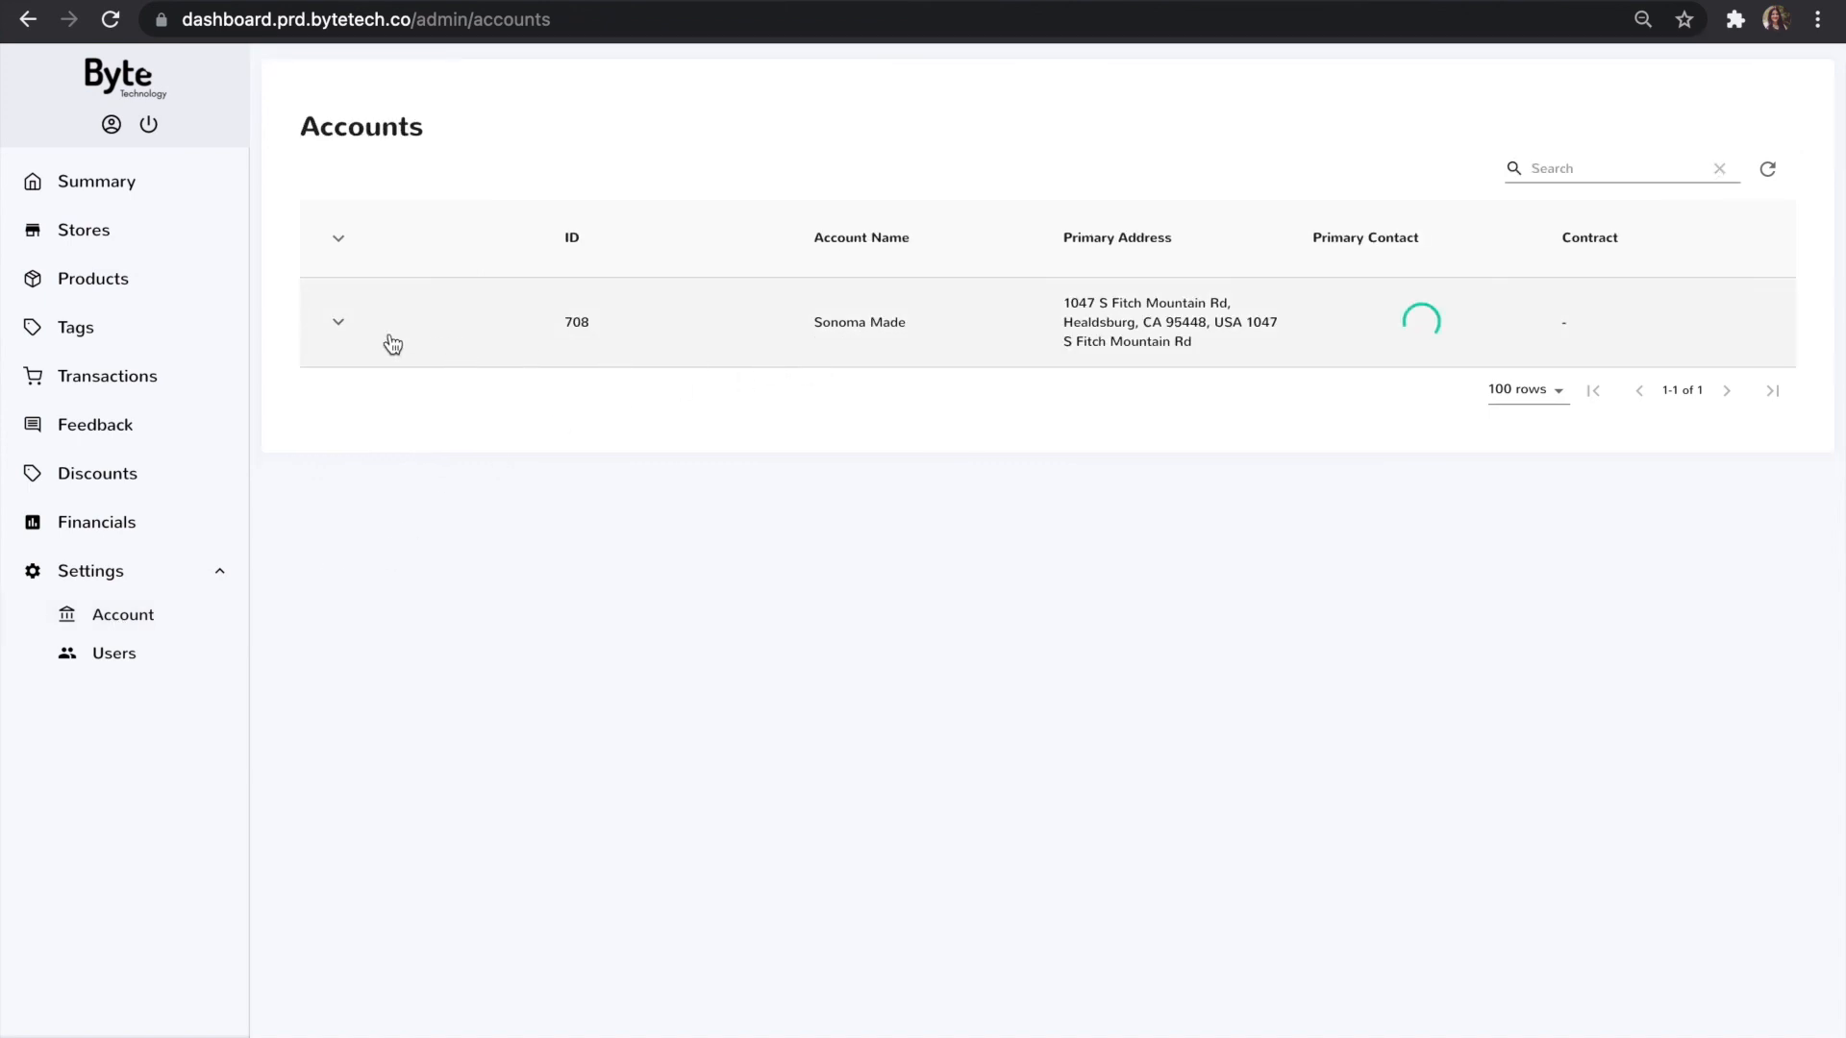
pyautogui.click(338, 327)
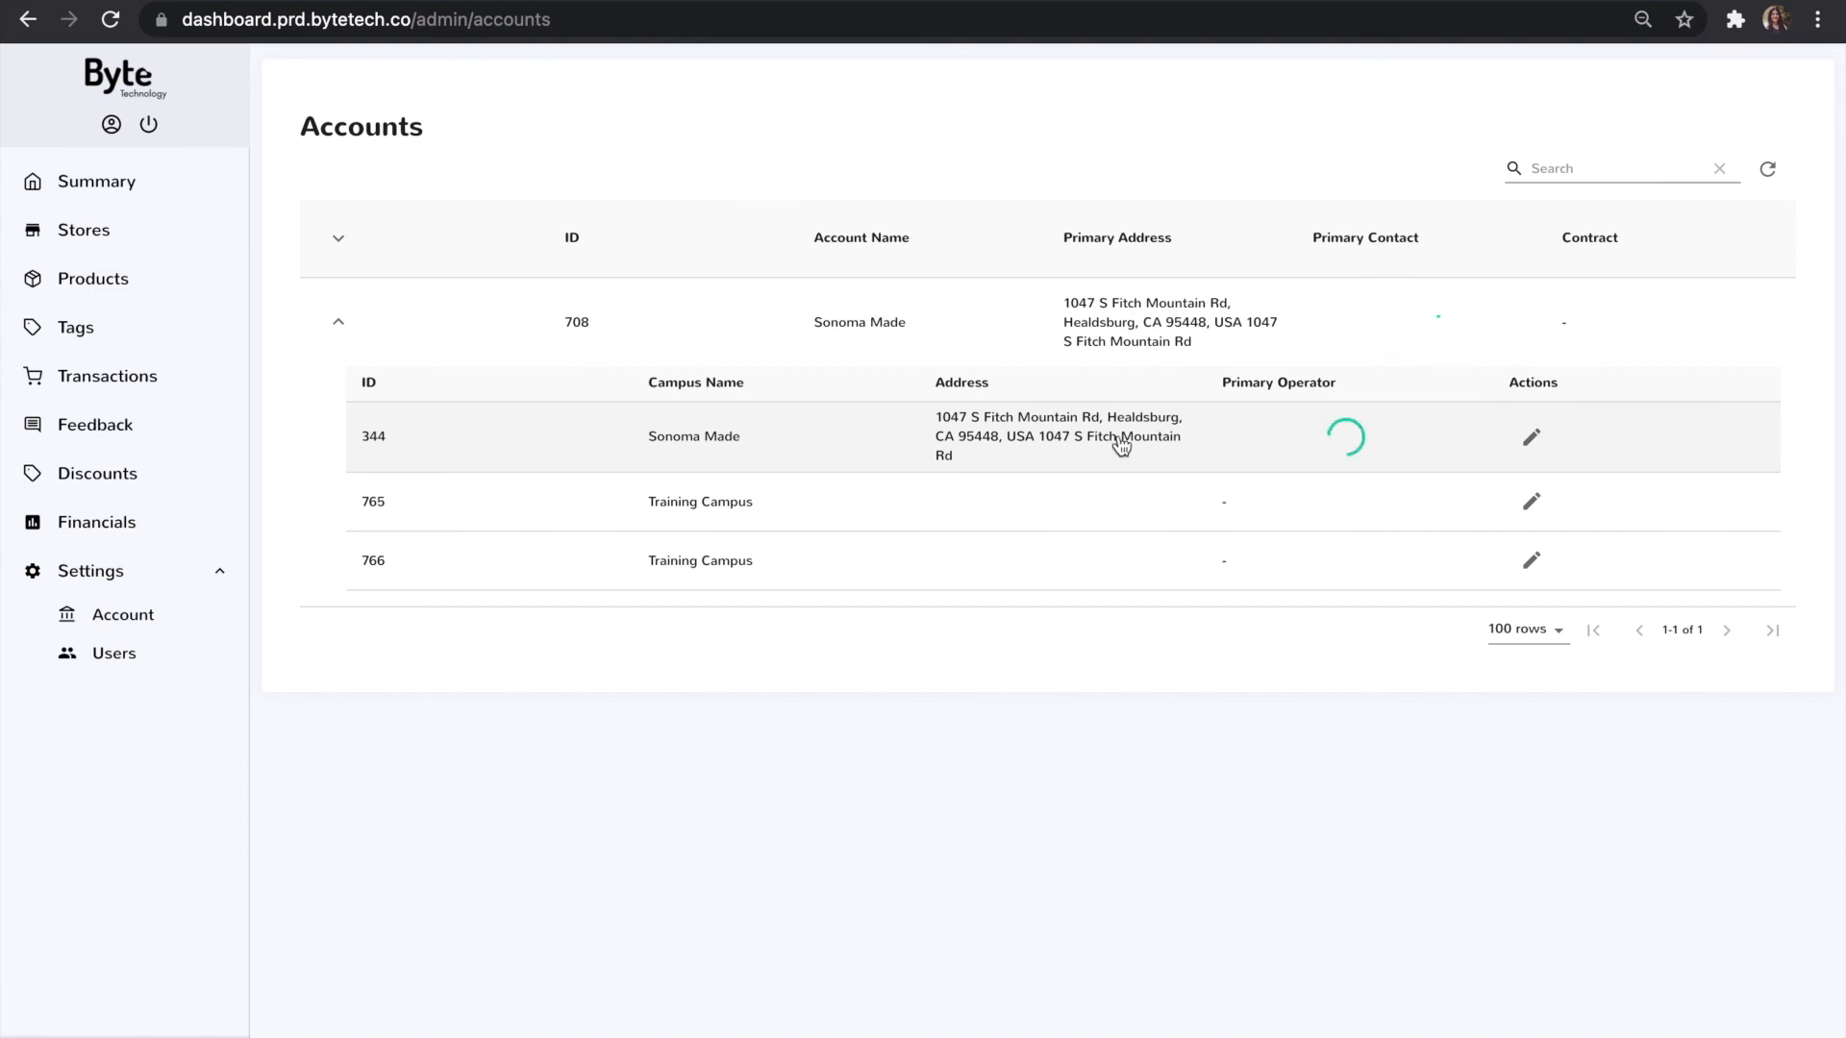
pyautogui.click(1529, 445)
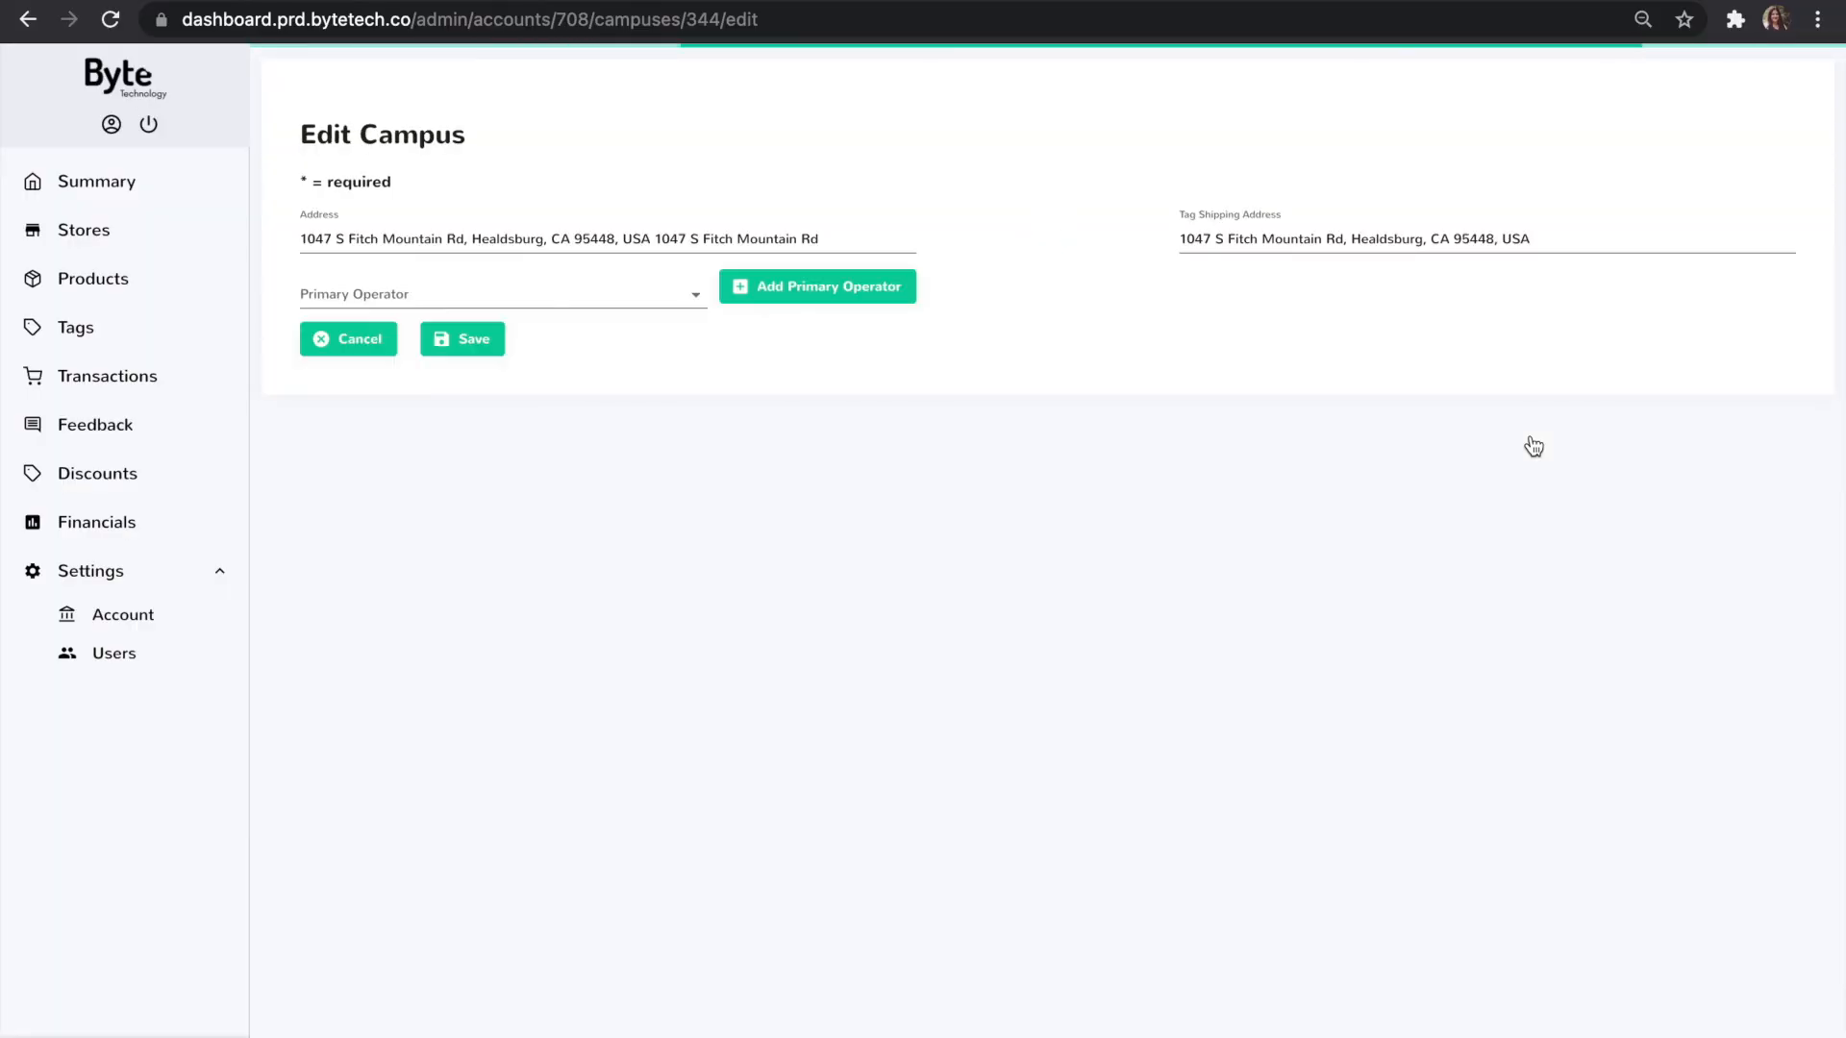
pyautogui.click(1190, 241)
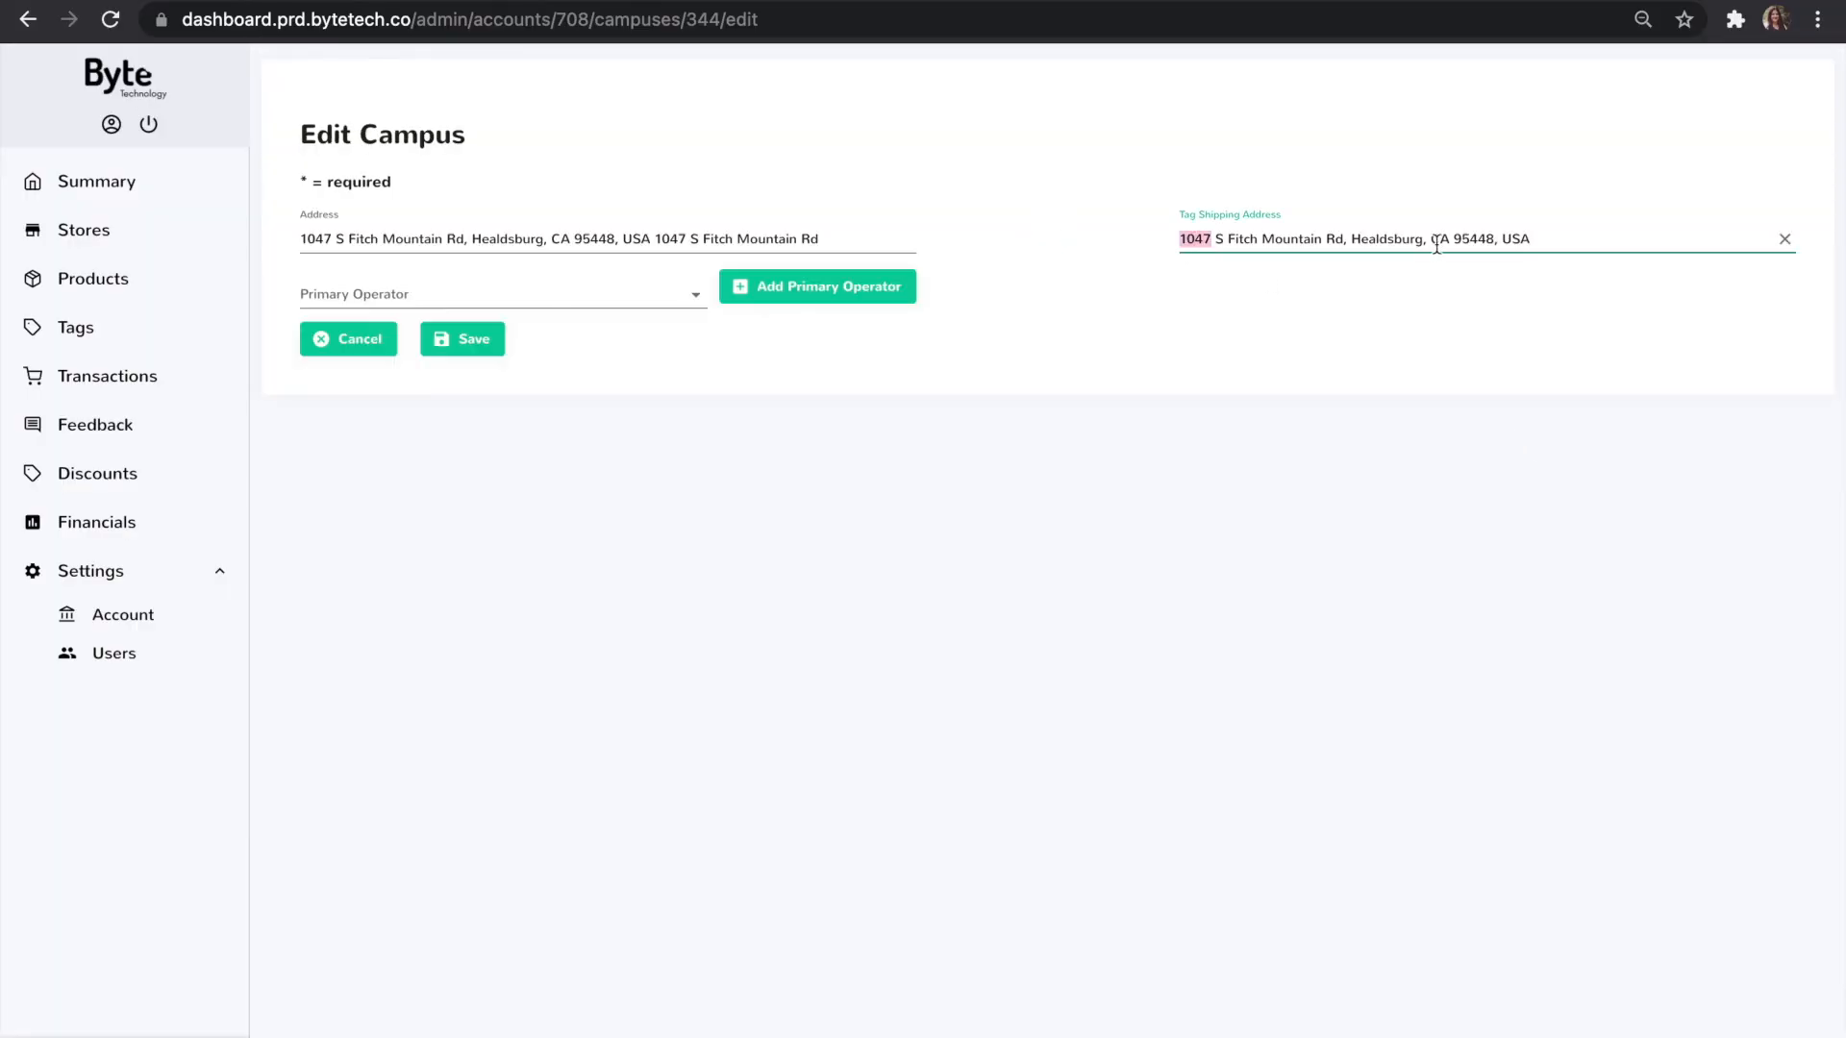
pyautogui.click(1369, 340)
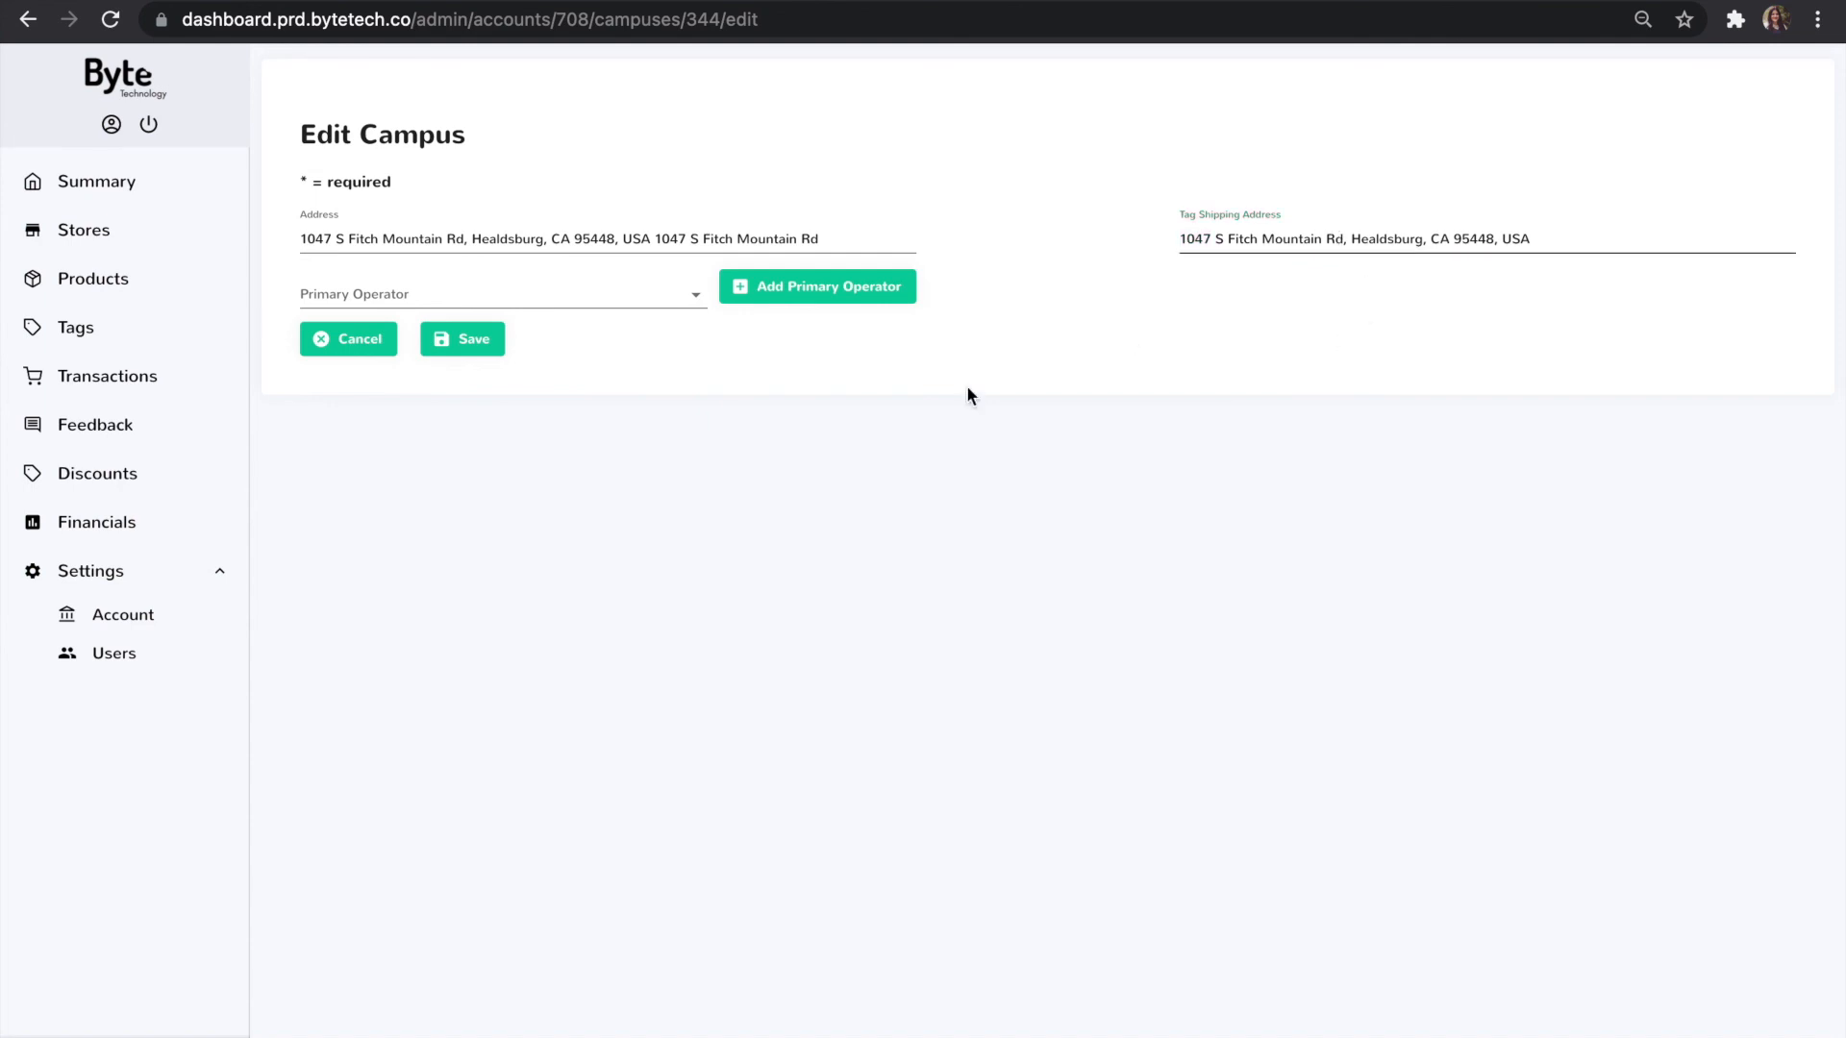